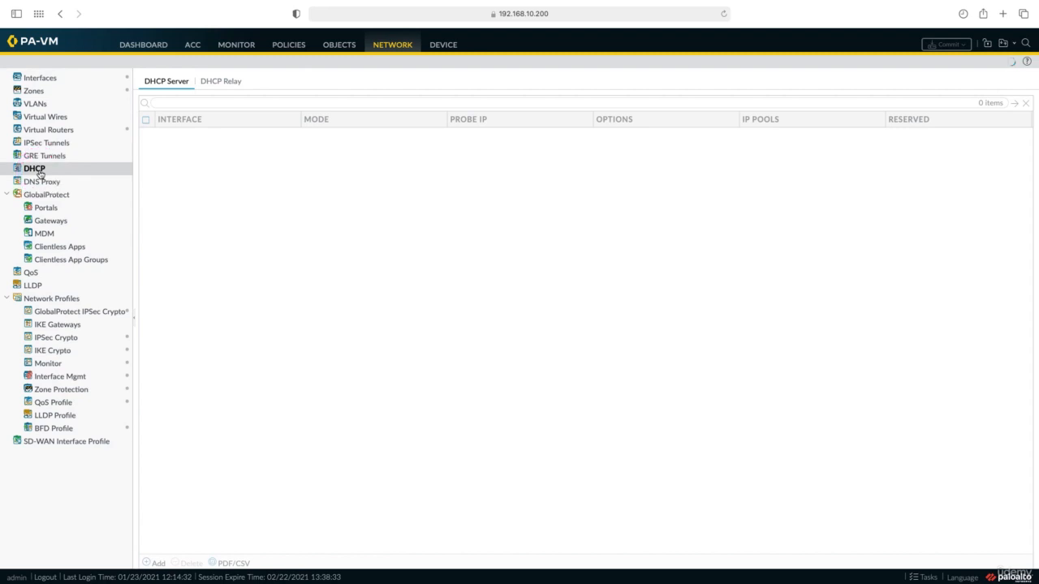
Add a DHCP server on interface ethernet1/4.11 with the IP pool 172.16.11.11-172.16.11.50.
left_click(154, 563)
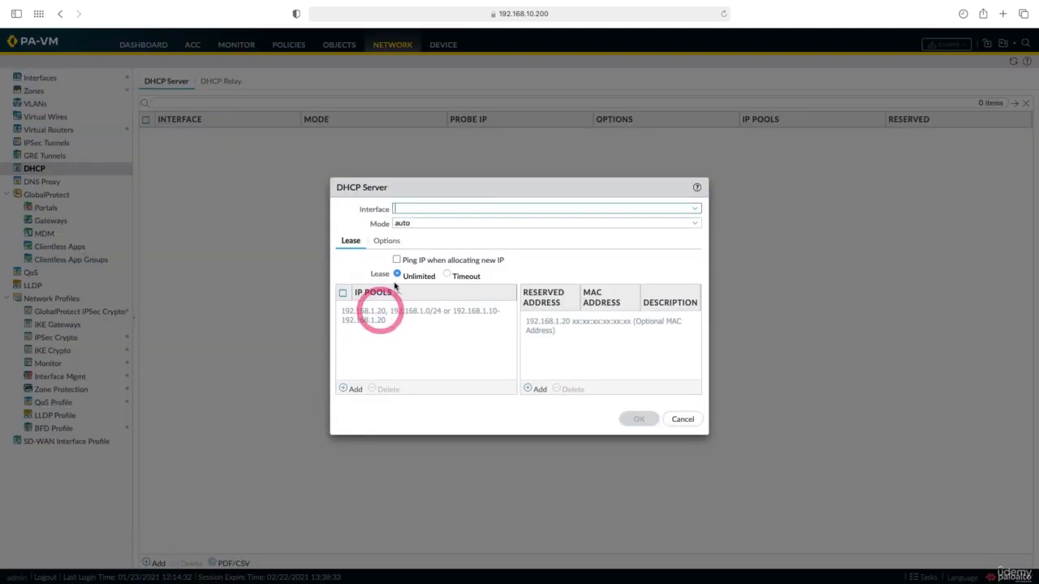
left_click(696, 209)
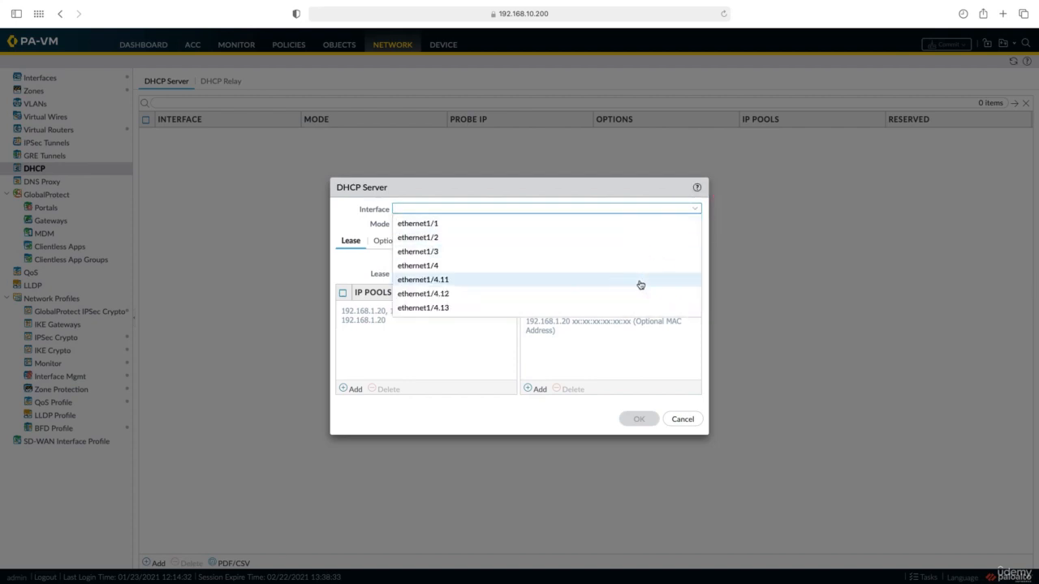
left_click(640, 285)
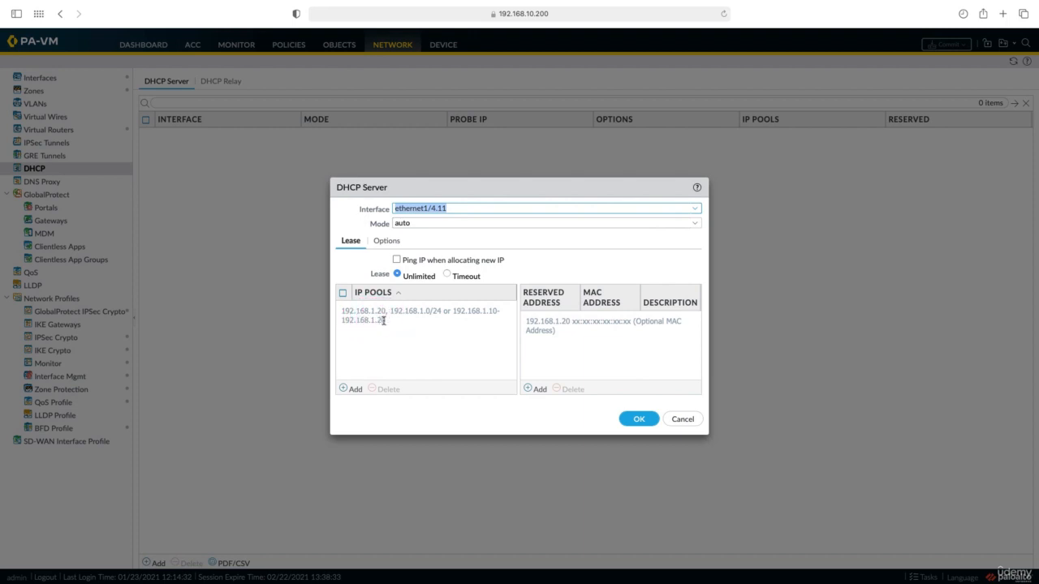
left_click(352, 389)
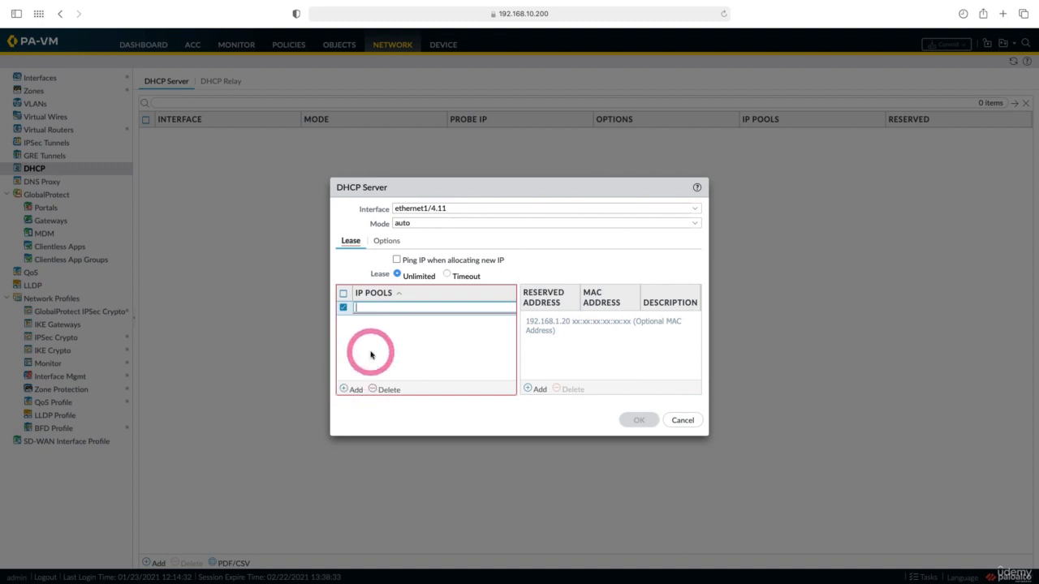
type("172.16.11")
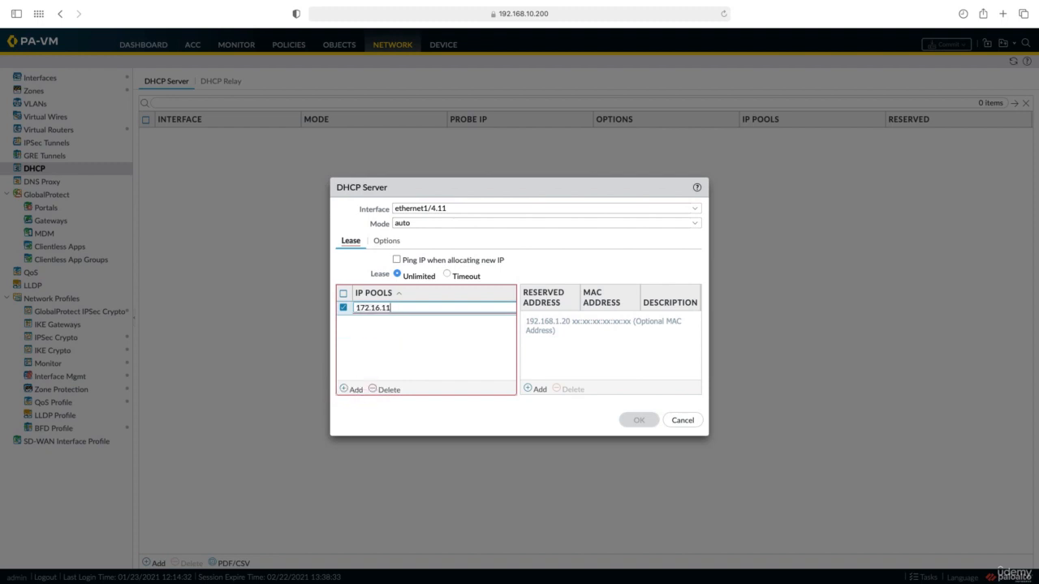
type(".11-172.16.11.50")
left_click(407, 358)
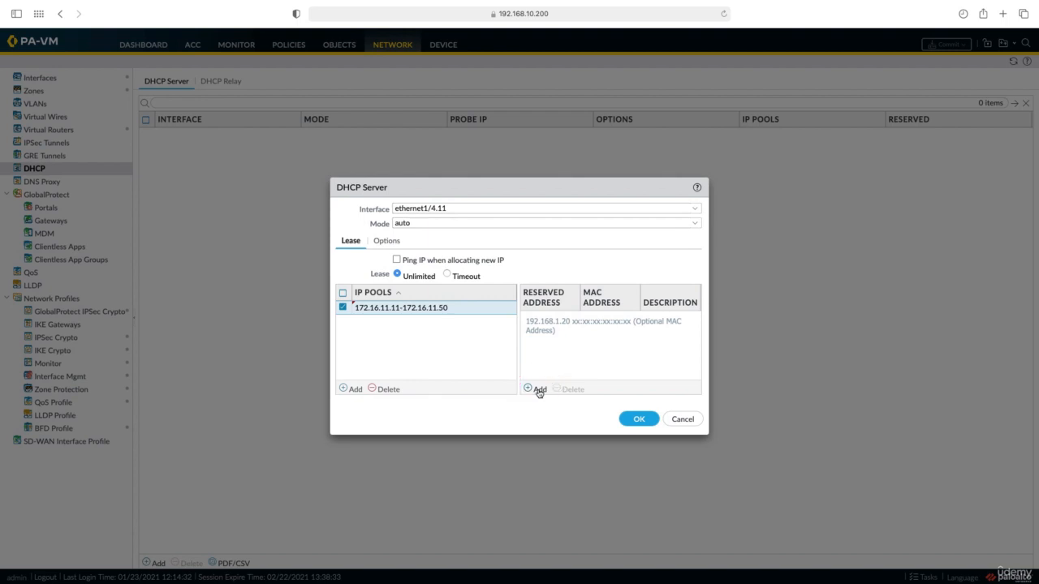
Give the ethernet1/4.11 DHCP server a lease timeout of 1 day and save it.
left_click(398, 277)
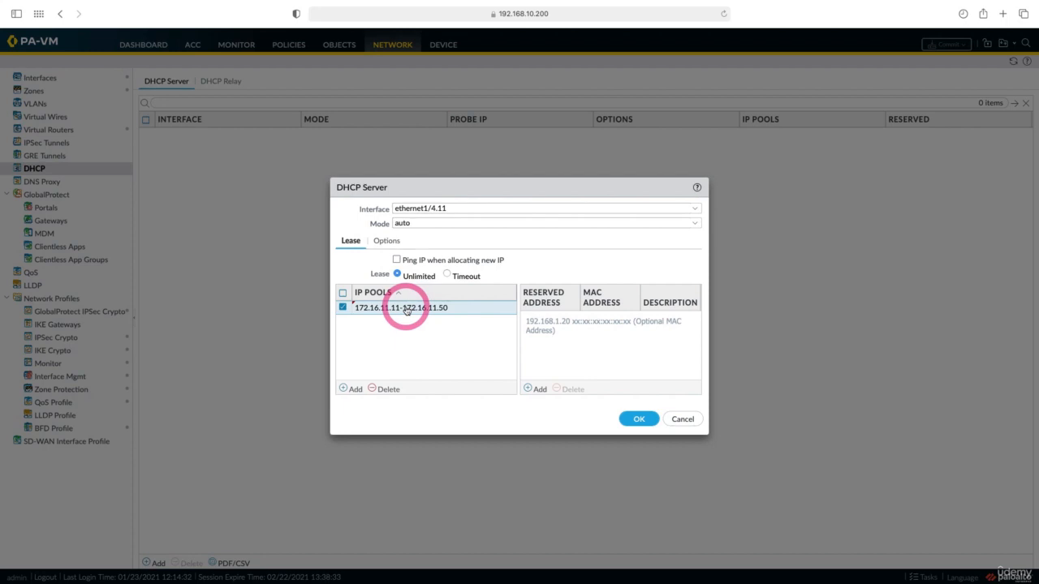
left_click(447, 275)
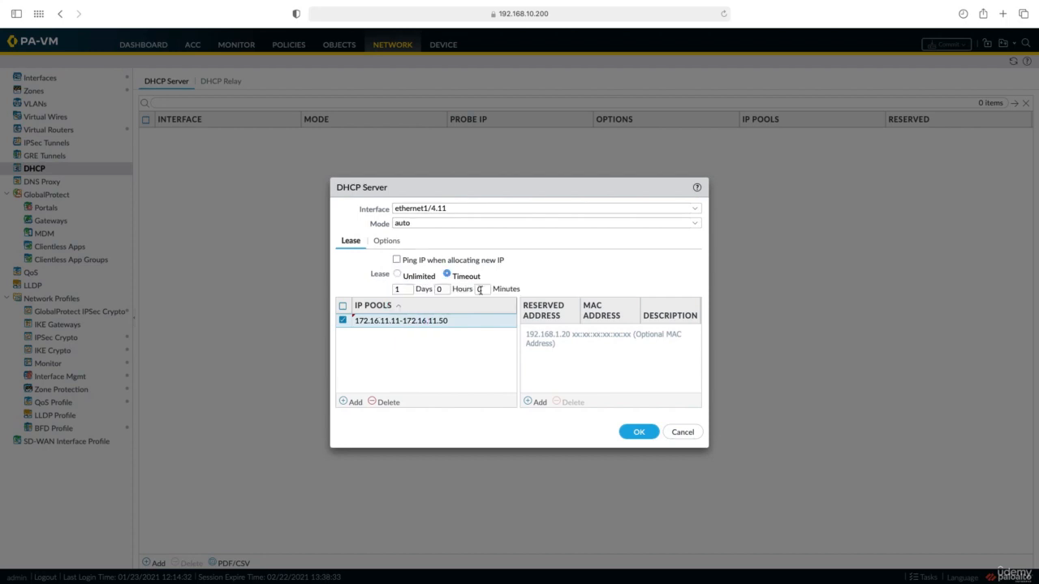
left_click(634, 431)
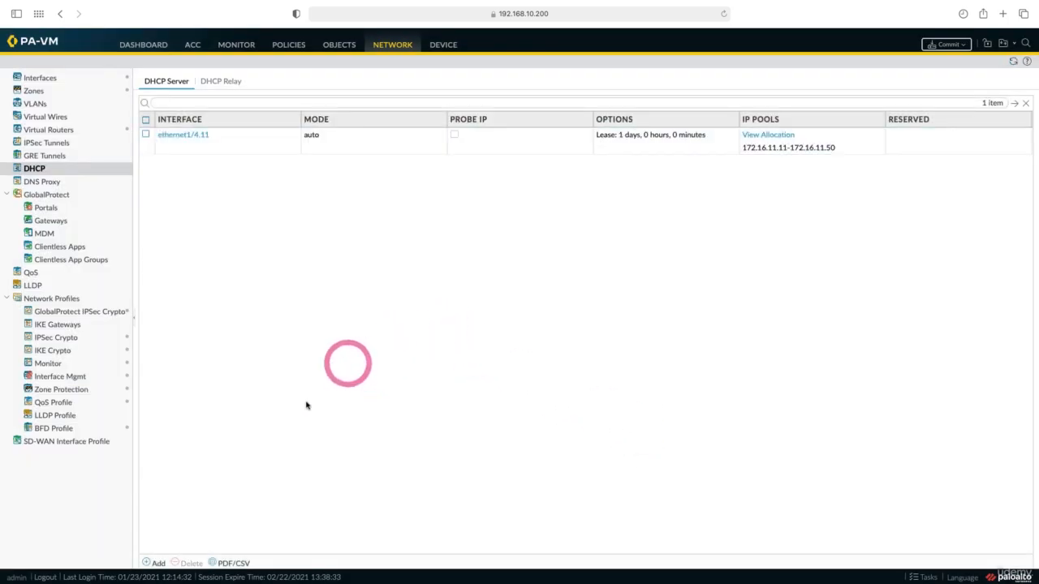
Add a second DHCP server on interface ethernet1/4.12 with the IP pool 172.16.12.0/24.
left_click(156, 562)
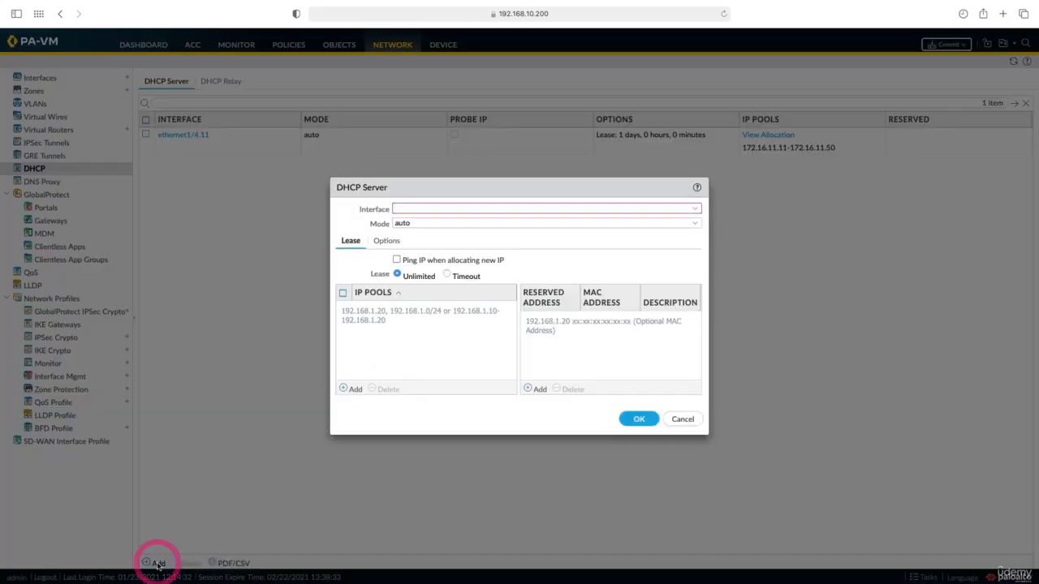
left_click(691, 210)
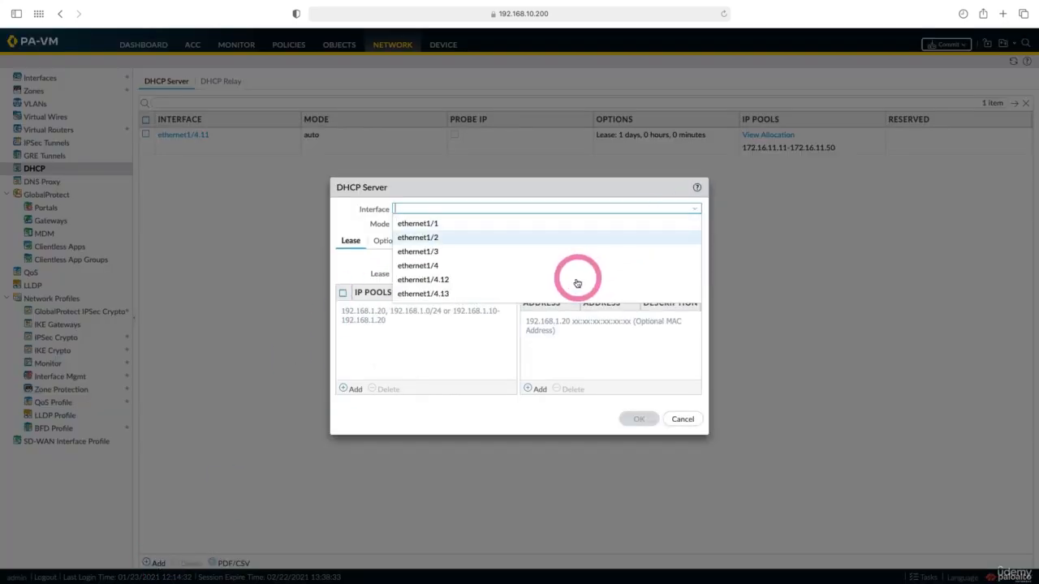
left_click(572, 291)
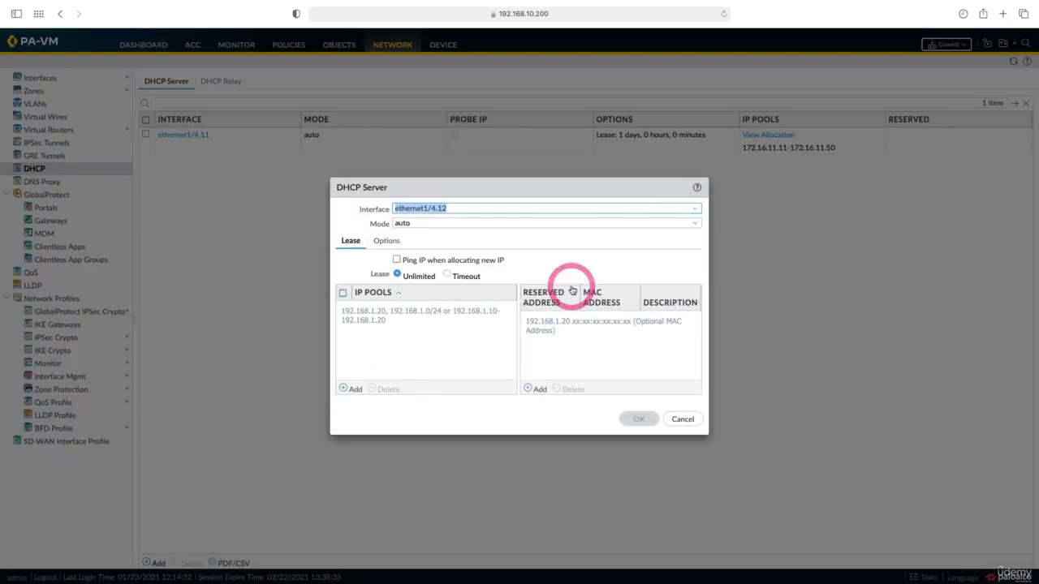
left_click(351, 390)
type("172.1")
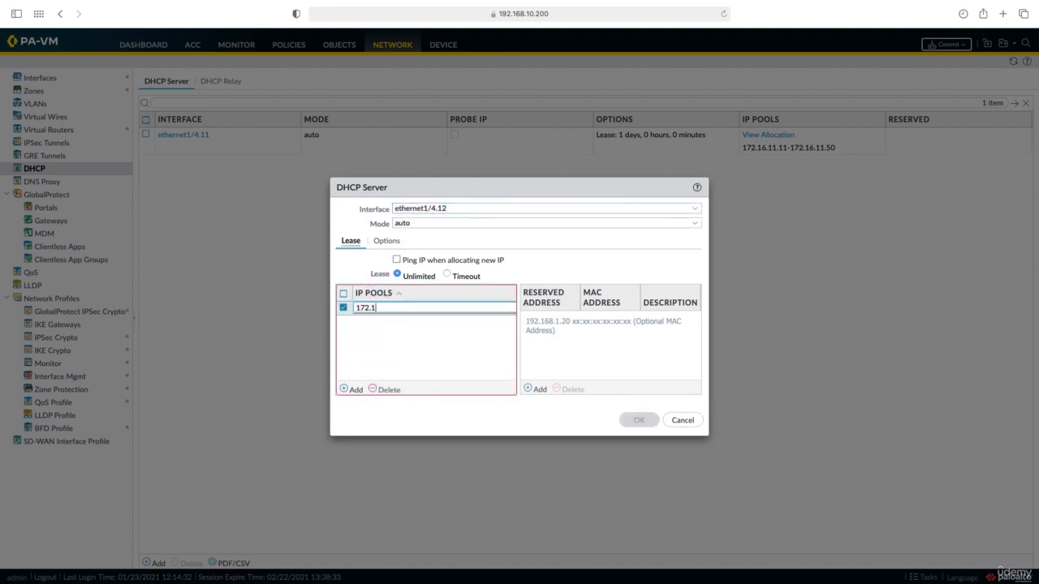
type("6.12.0/24")
left_click(417, 342)
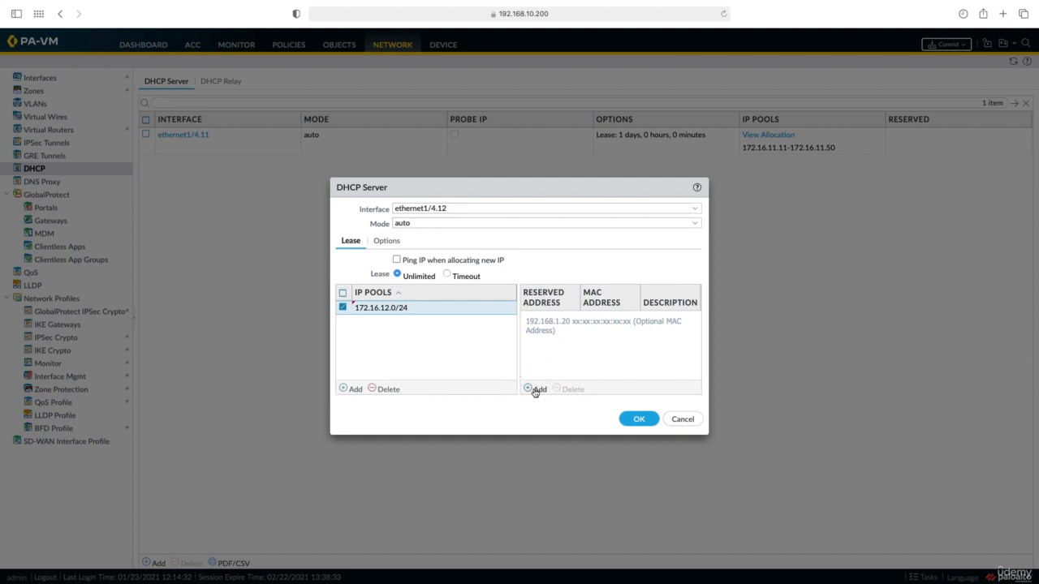
Add 172.16.12.254 as a reserved address without a MAC address for the ethernet1/4.12 DHCP server.
left_click(535, 390)
type("172.1")
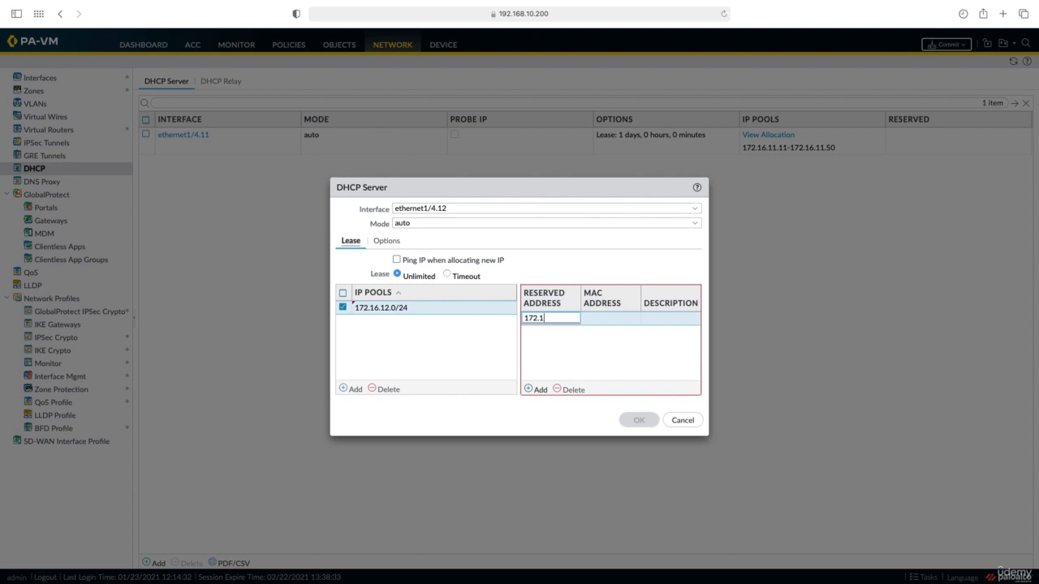
type("6.12.254")
left_click(602, 325)
left_click(602, 325)
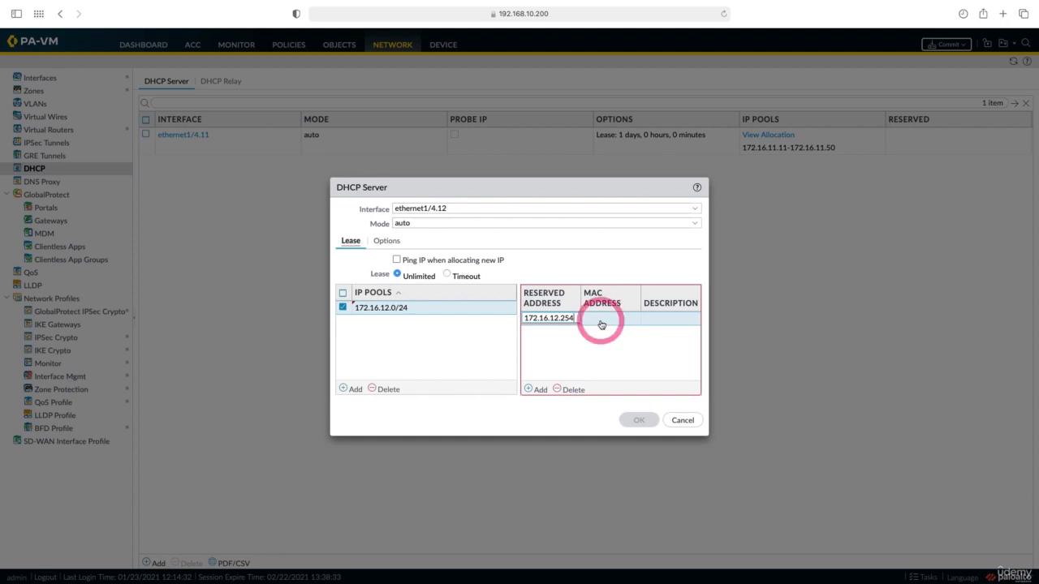
Set the ethernet1/4.12 lease to a 30-minute timeout with no days value and save the DHCP server.
left_click(448, 276)
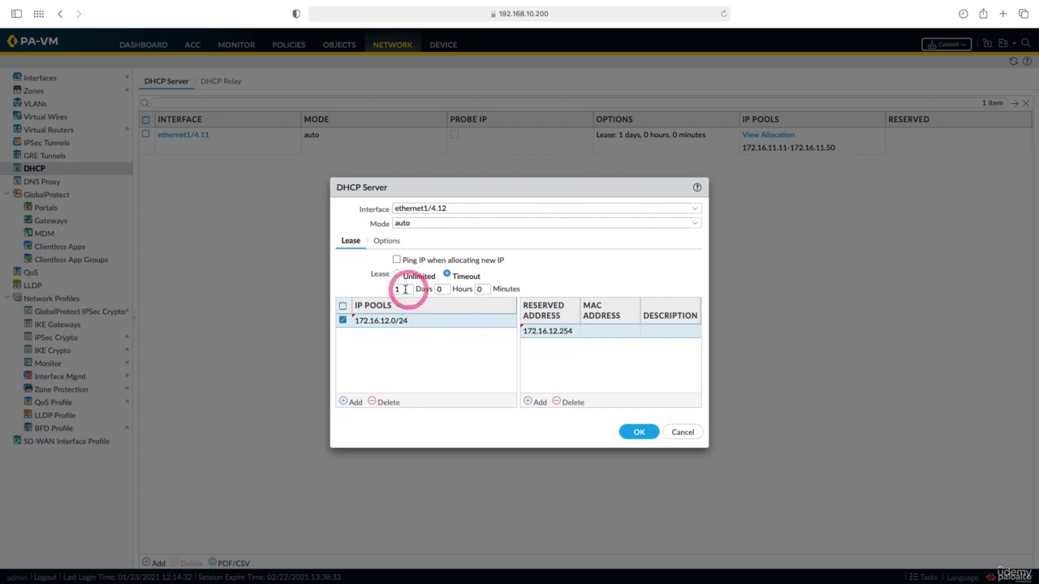
left_click_drag(406, 290, 393, 291)
key("BackSpace")
left_click_drag(485, 290, 464, 293)
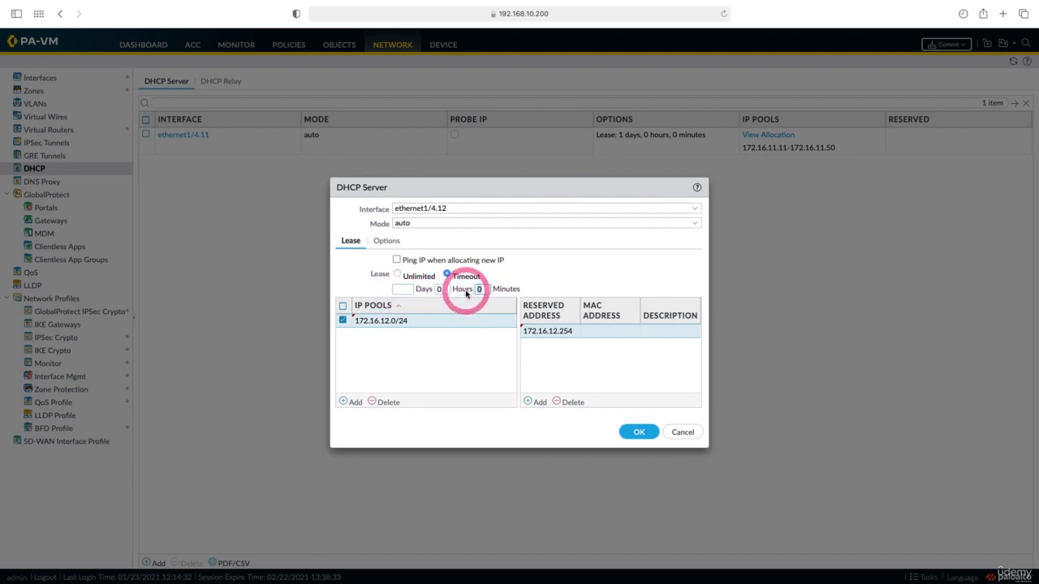
type("30")
left_click(639, 432)
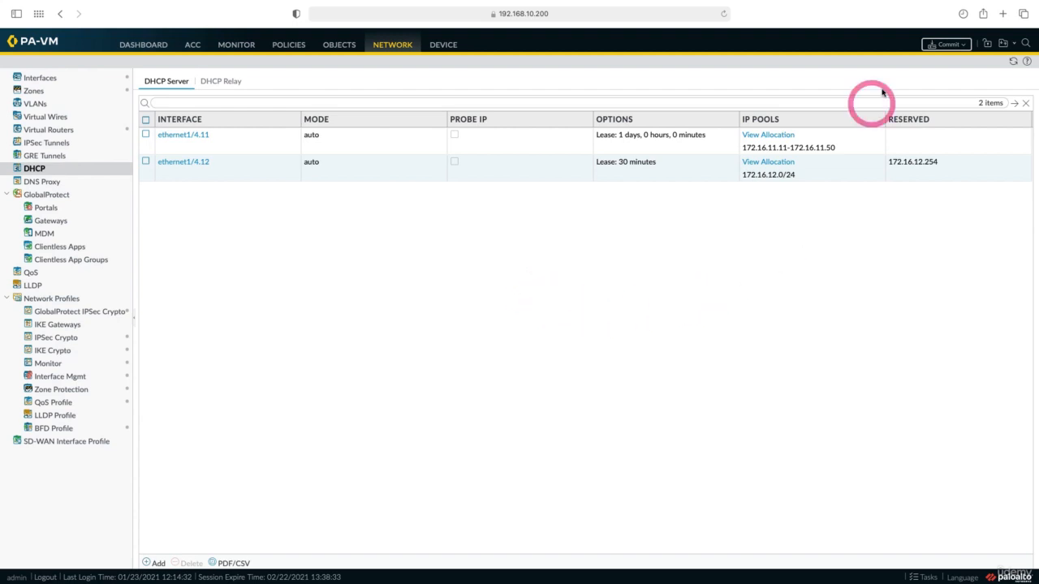
Commit the DHCP server configuration to the firewall and dismiss the commit status.
left_click(941, 47)
left_click(612, 424)
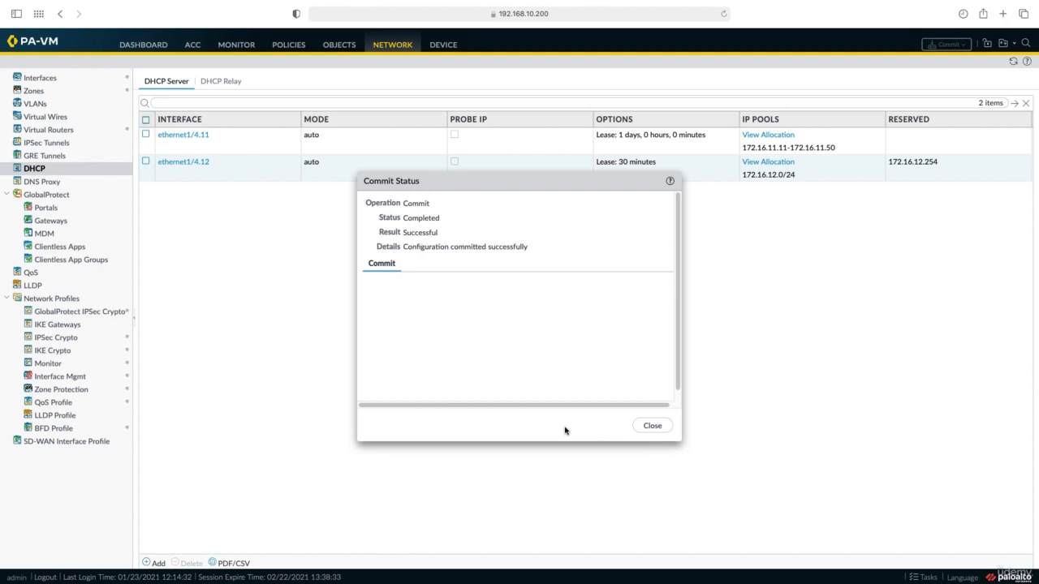
left_click(650, 427)
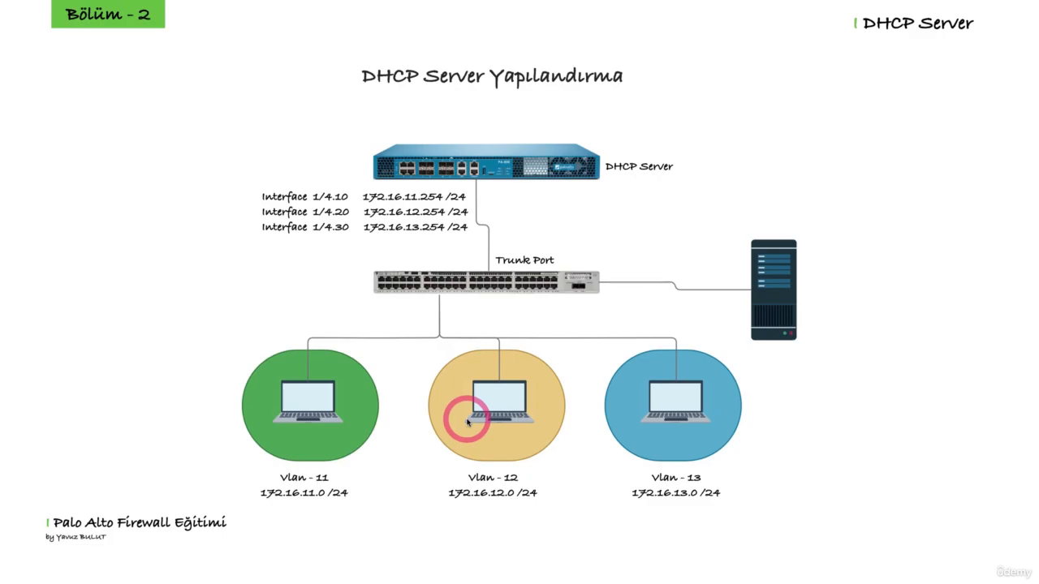
Switch to the Client-1 machine and run ipconfig in Command Prompt to check its IP configuration.
key("ctrl+Up")
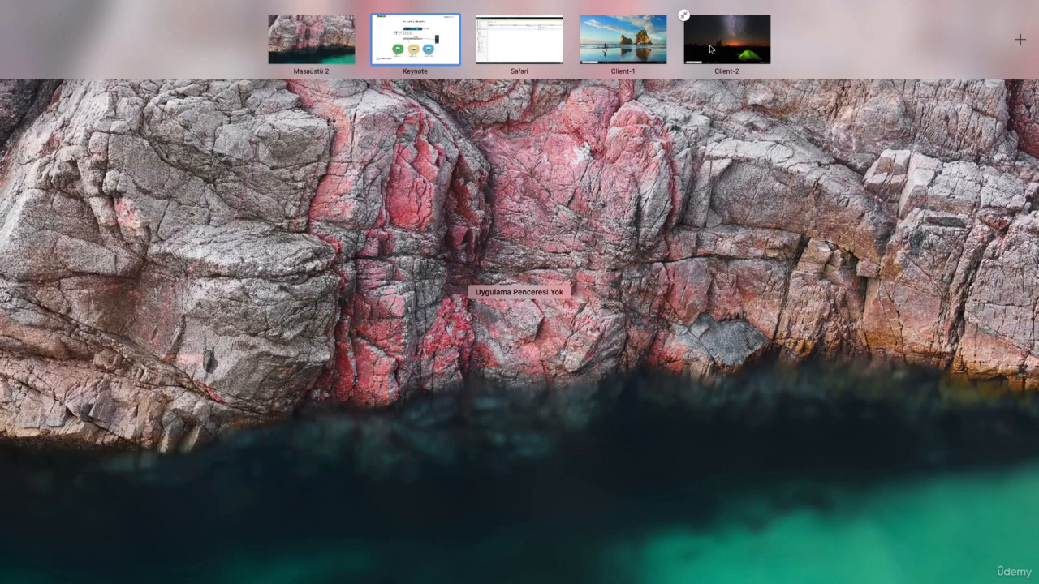
left_click(647, 50)
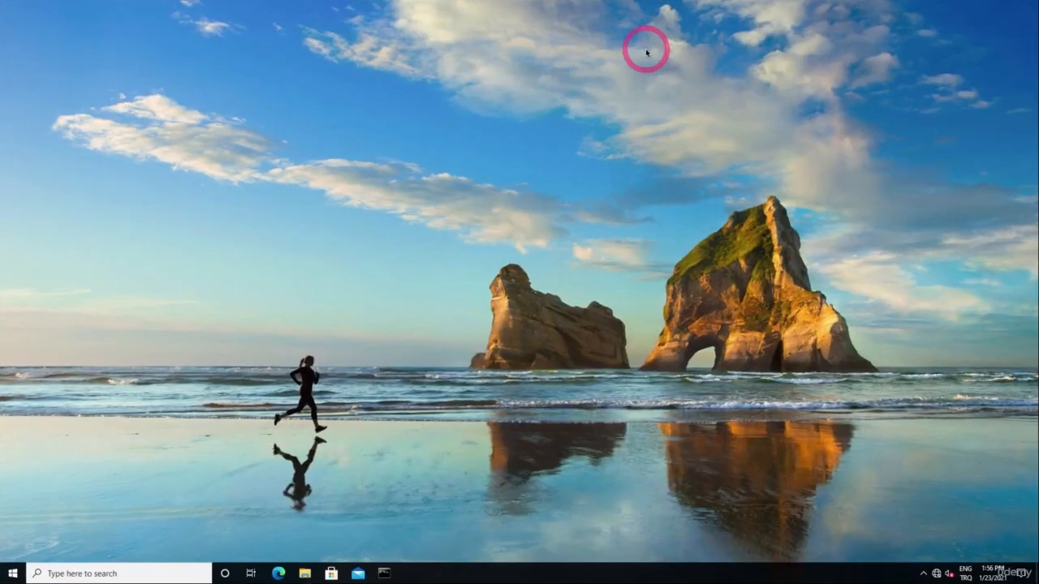
left_click(384, 577)
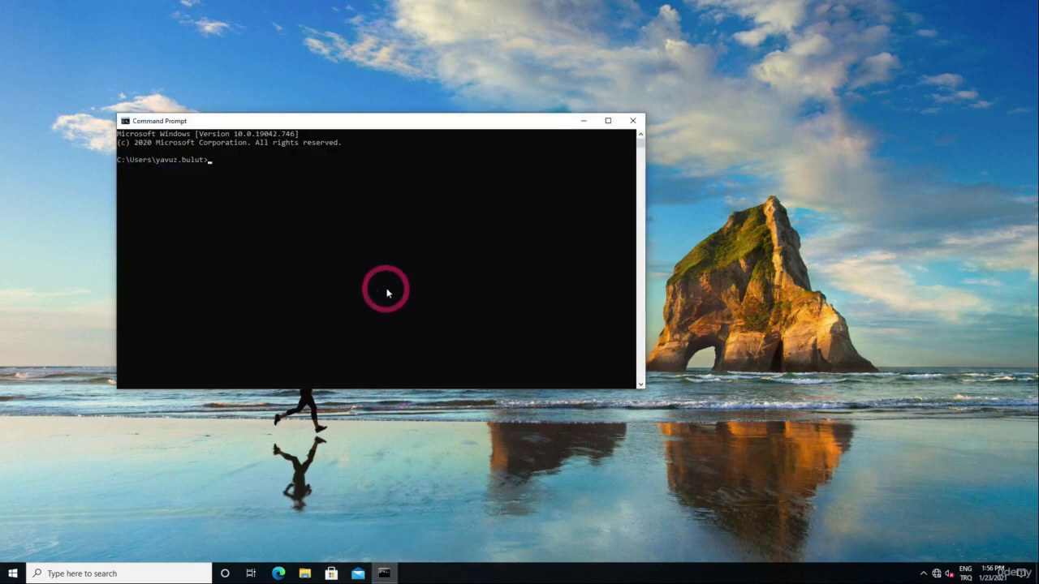
type("ipconfig")
key("Return")
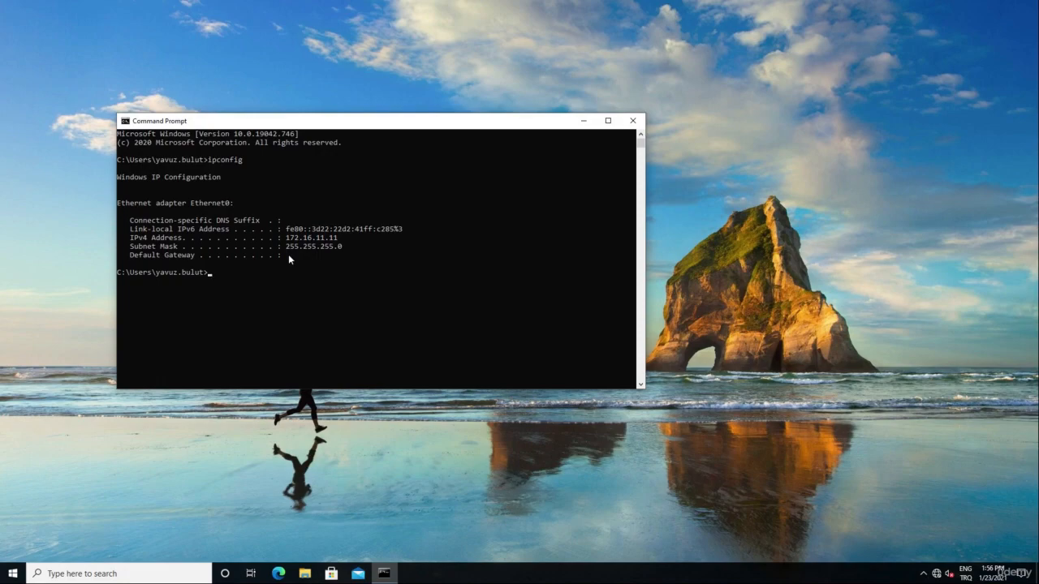
Switch to the Client-2 machine and run ipconfig in its command prompt to check its IP configuration.
key("ctrl+Up")
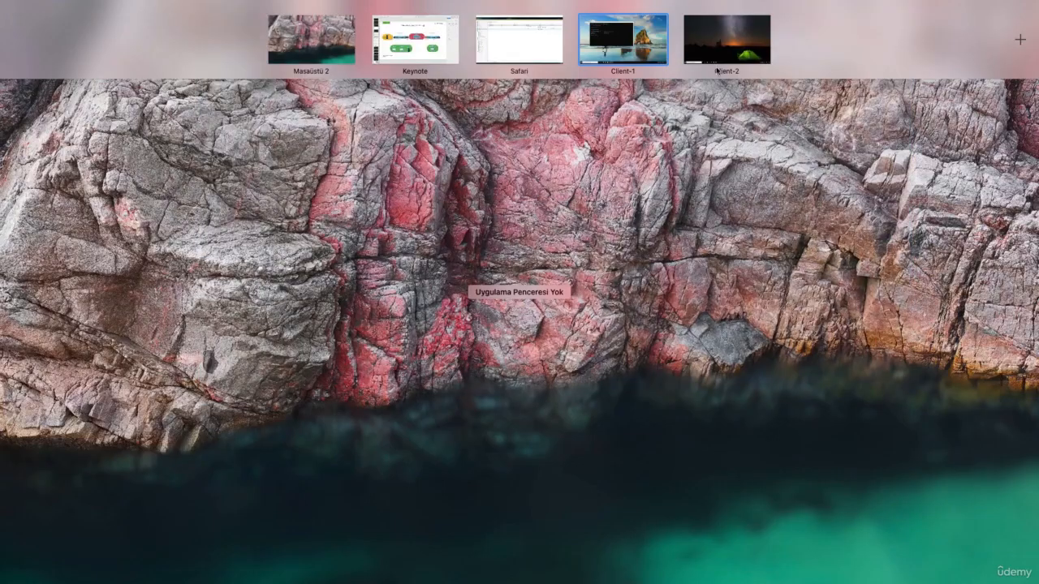
left_click(735, 43)
left_click(332, 573)
type("ipconfig")
key("Return")
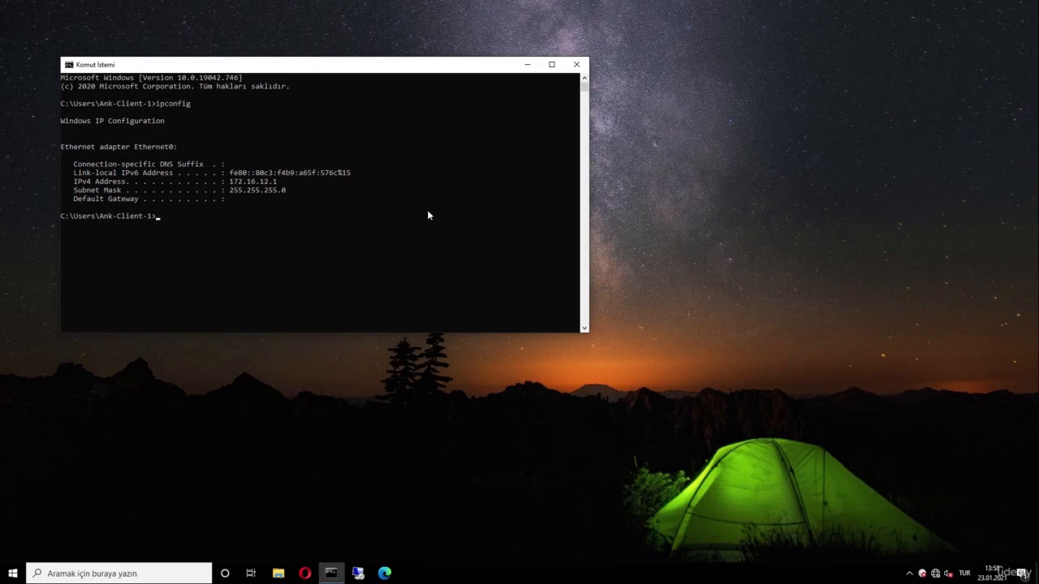
Return to the firewall in Safari and set the ethernet1/4.11 DHCP server's gateway option to 172.16.11.254.
key("ctrl+Up")
left_click(524, 58)
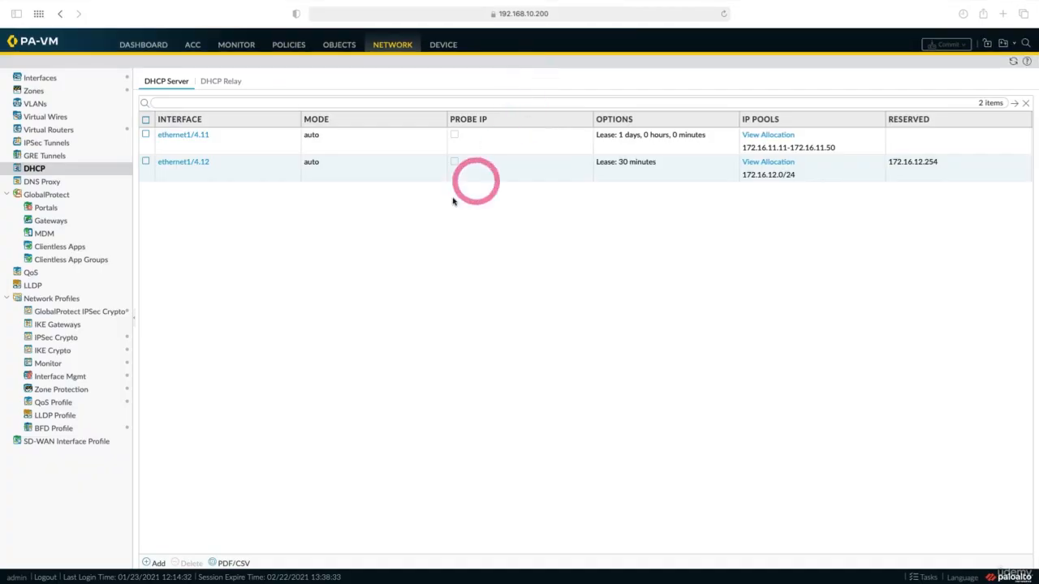
left_click(202, 140)
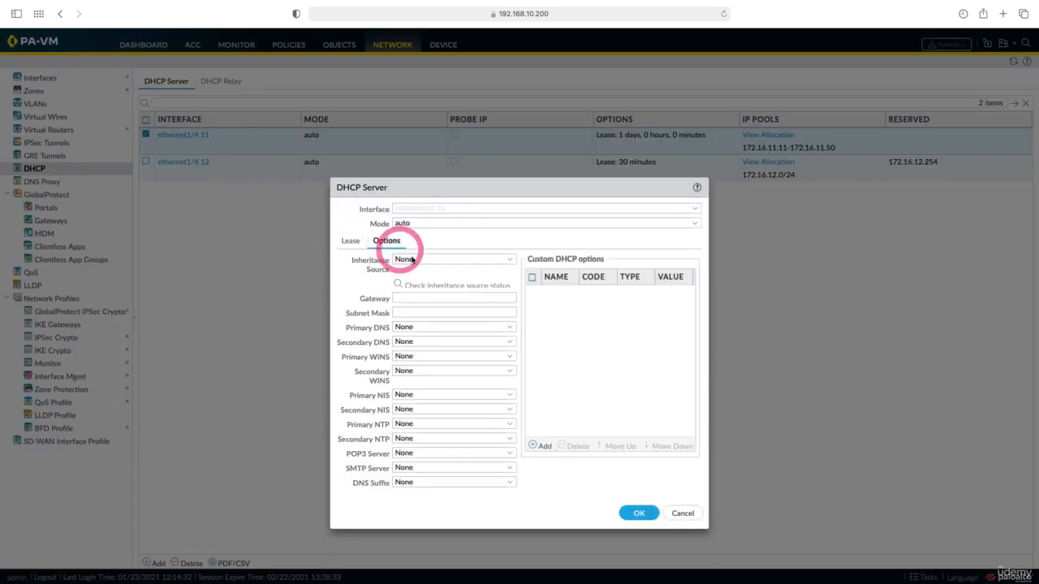
left_click(414, 300)
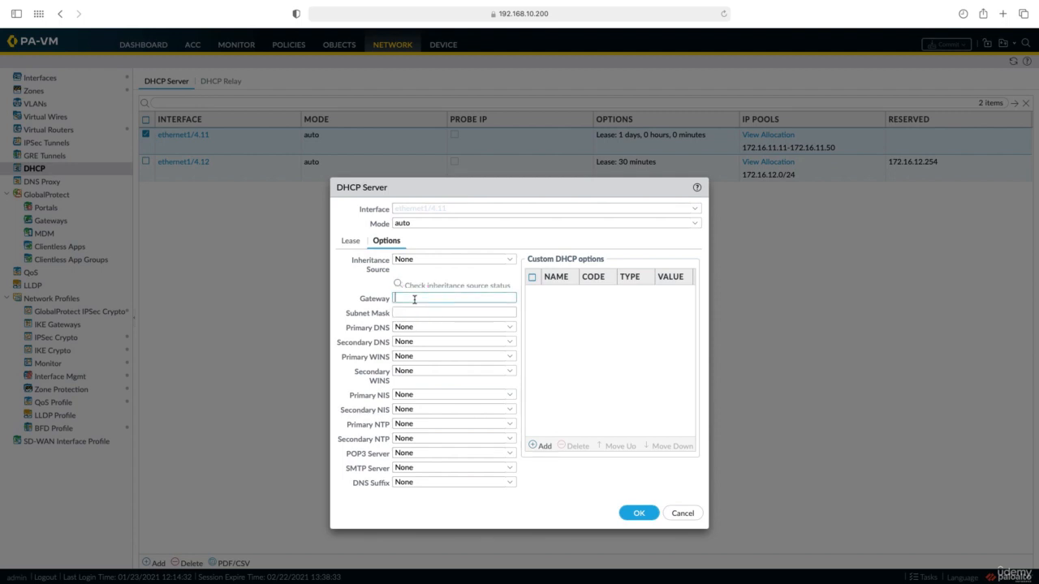
type("172.1")
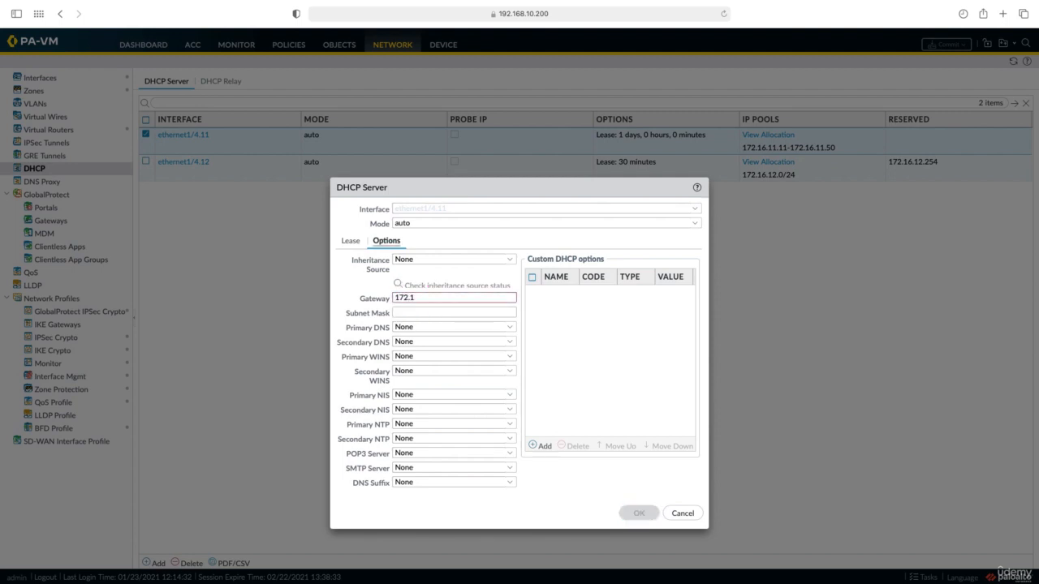
type("6.11.254")
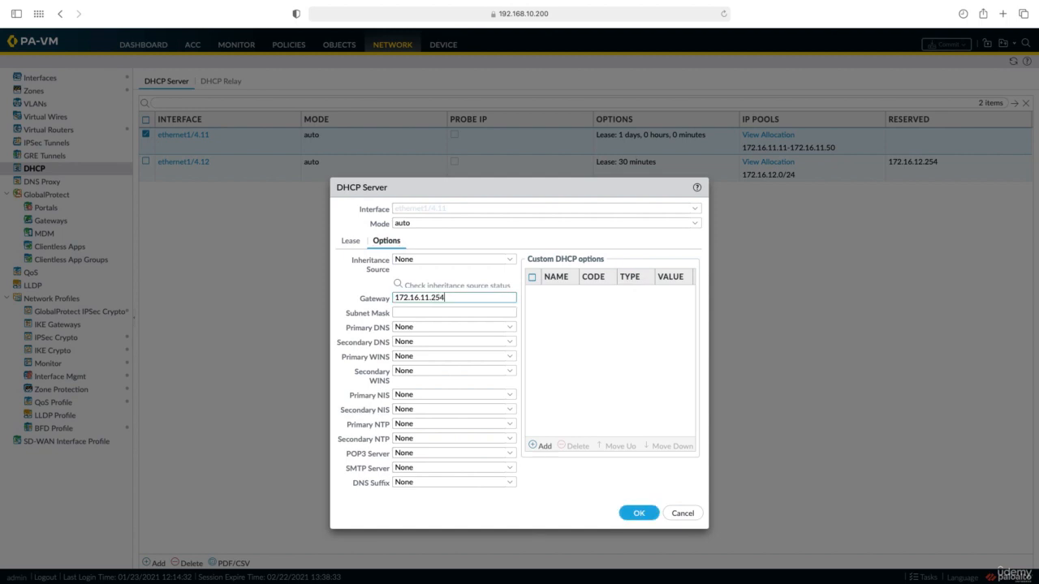
Set the ethernet1/4.11 DHCP options to subnet mask 255.255.255.0 and primary DNS 8.8.8.8.
key("Tab")
type("255")
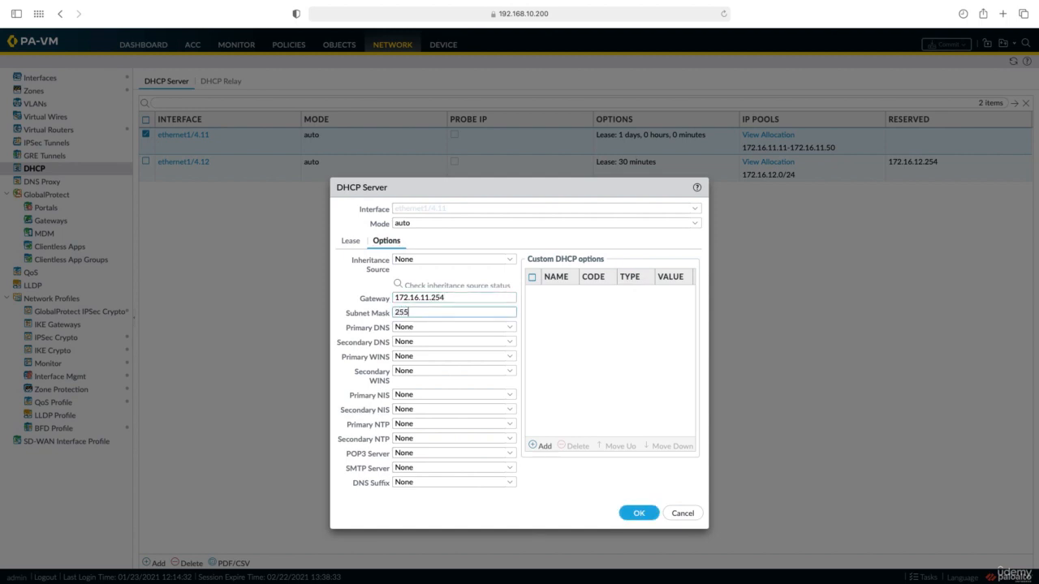
type(".255.255.0")
left_click(479, 327)
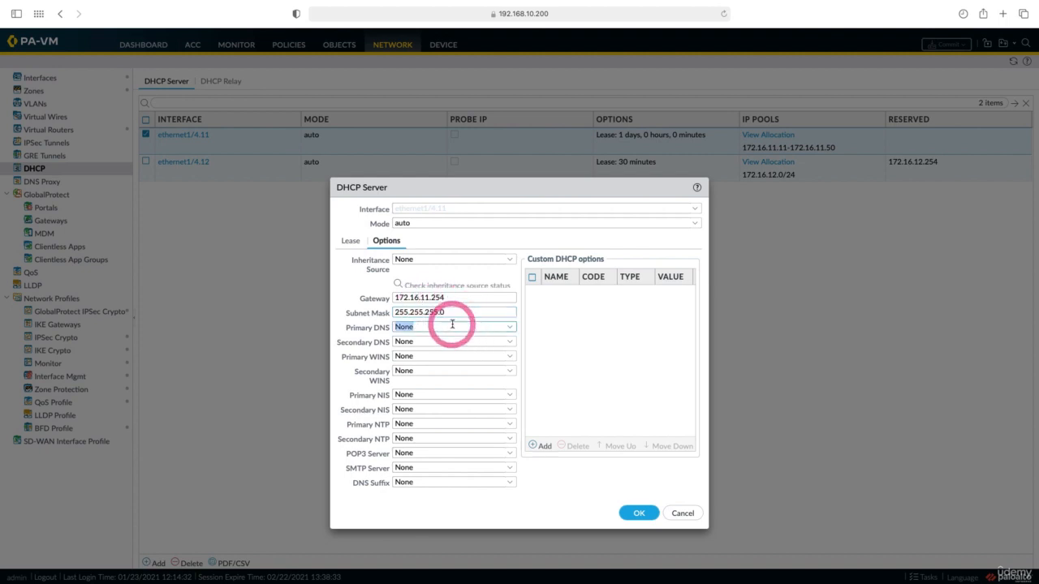
type("8.8.8.8")
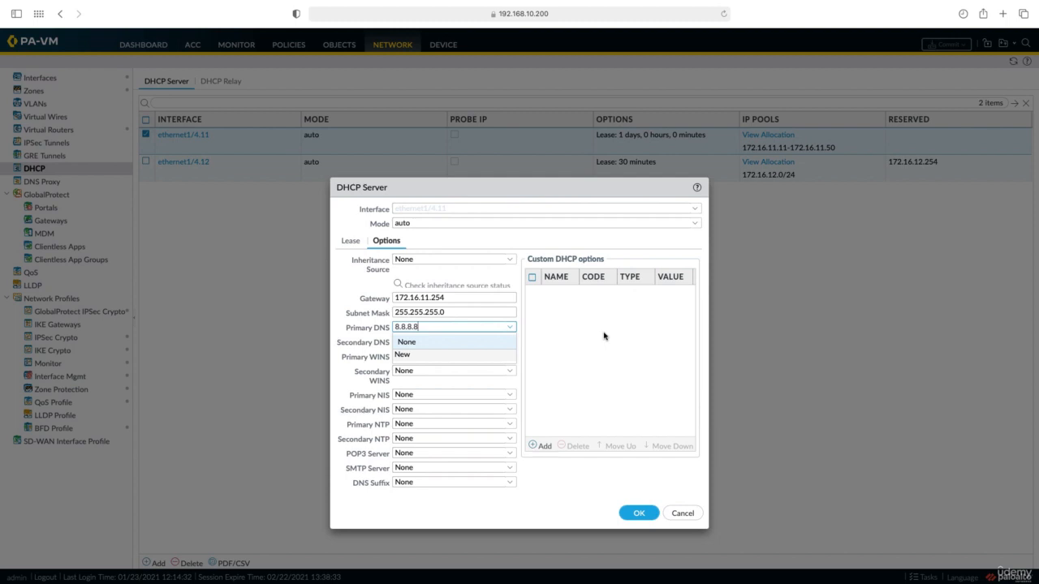
Add a custom DHCP option named Call Manager with option code 66 and IP address value 172.16.55.200.
left_click(542, 446)
type("Call")
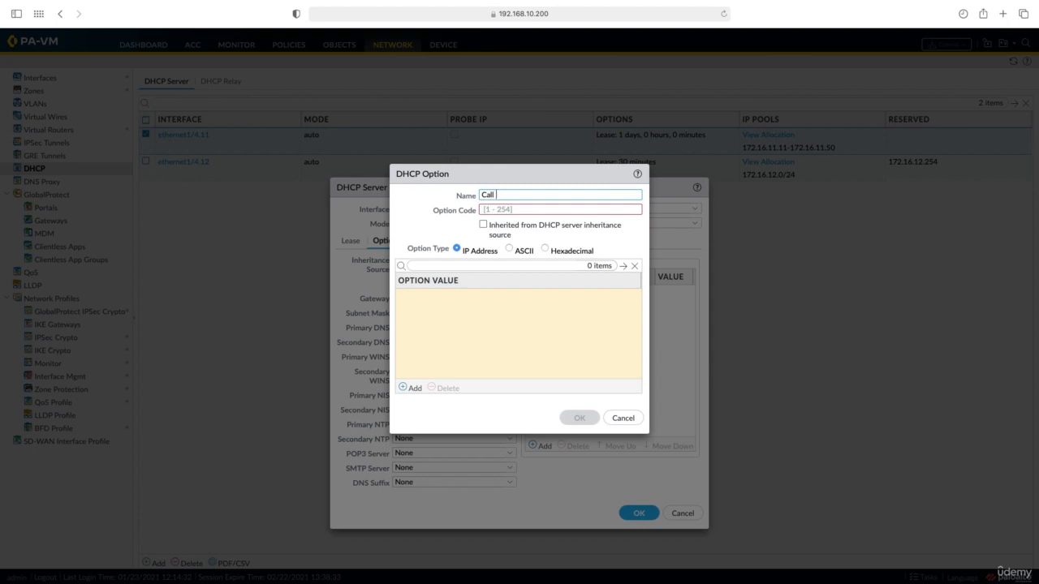
type(" Manager")
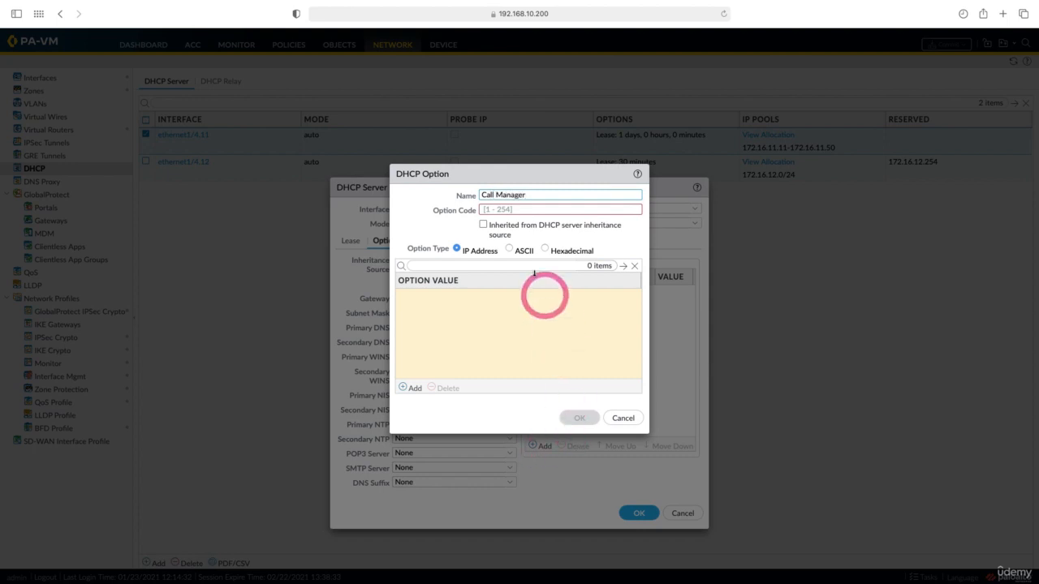
left_click(502, 212)
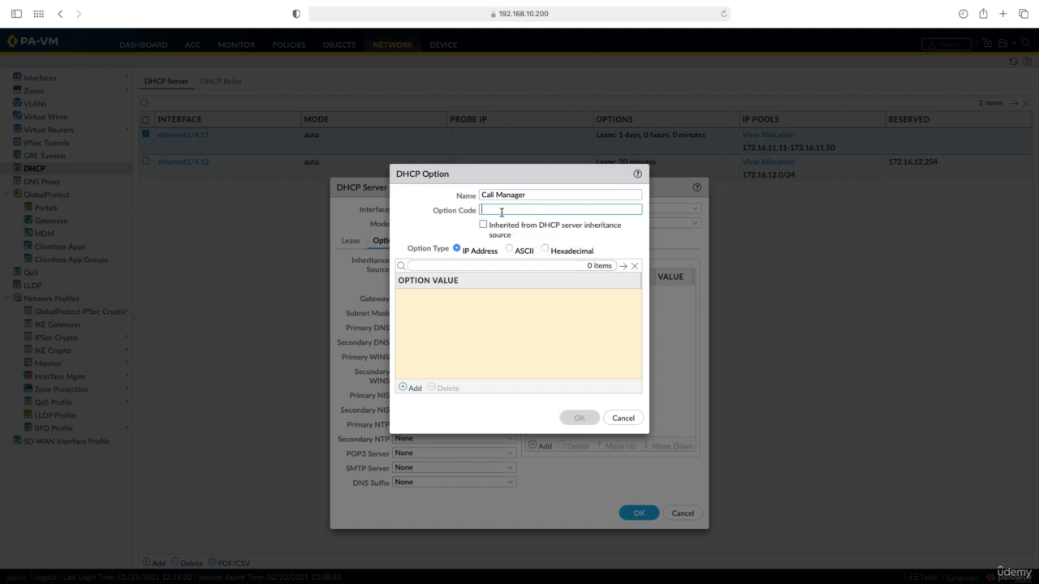
type("66")
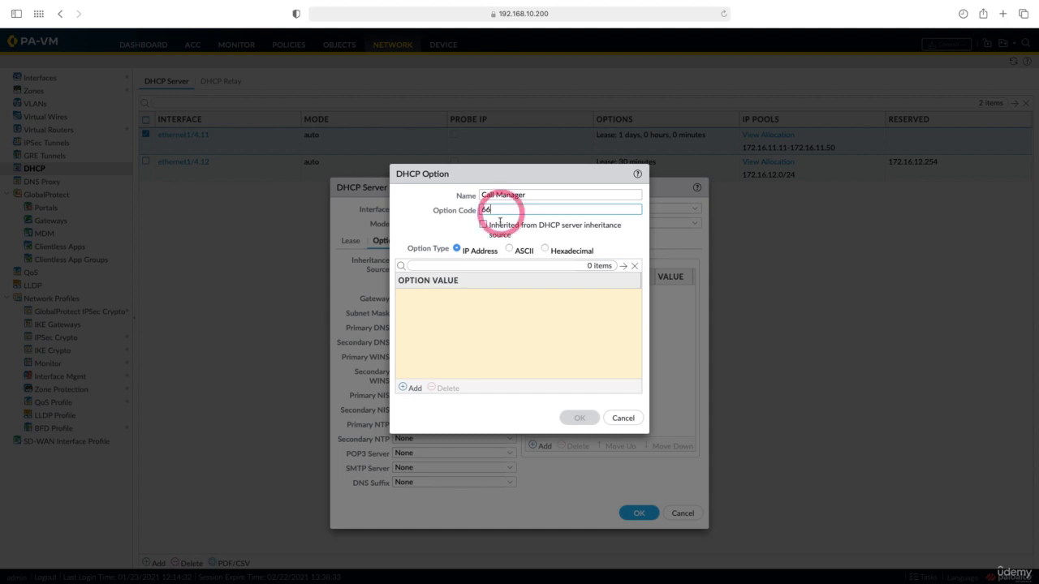
left_click(411, 390)
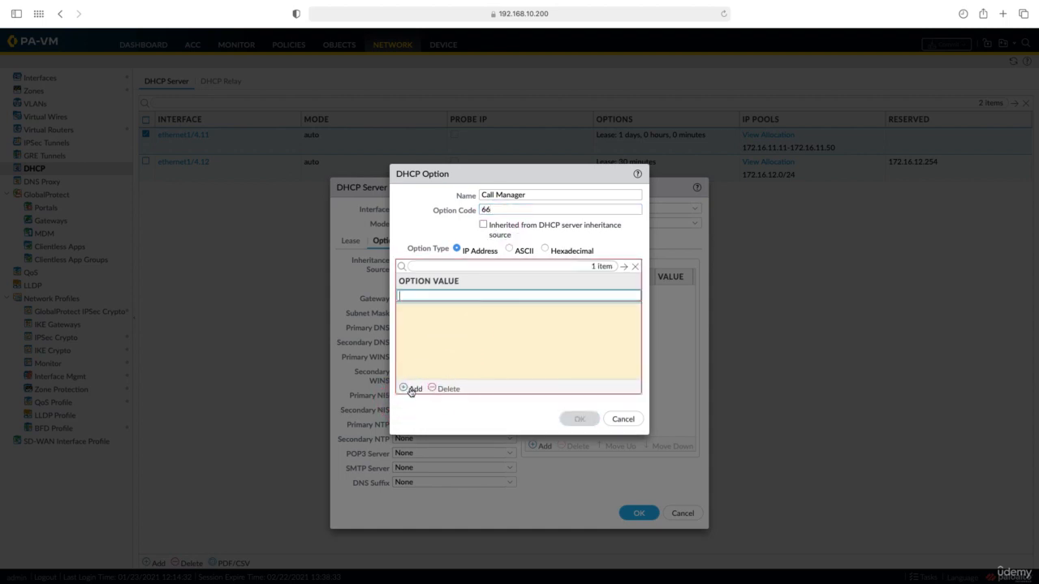
type("172.16.55.200")
left_click(565, 417)
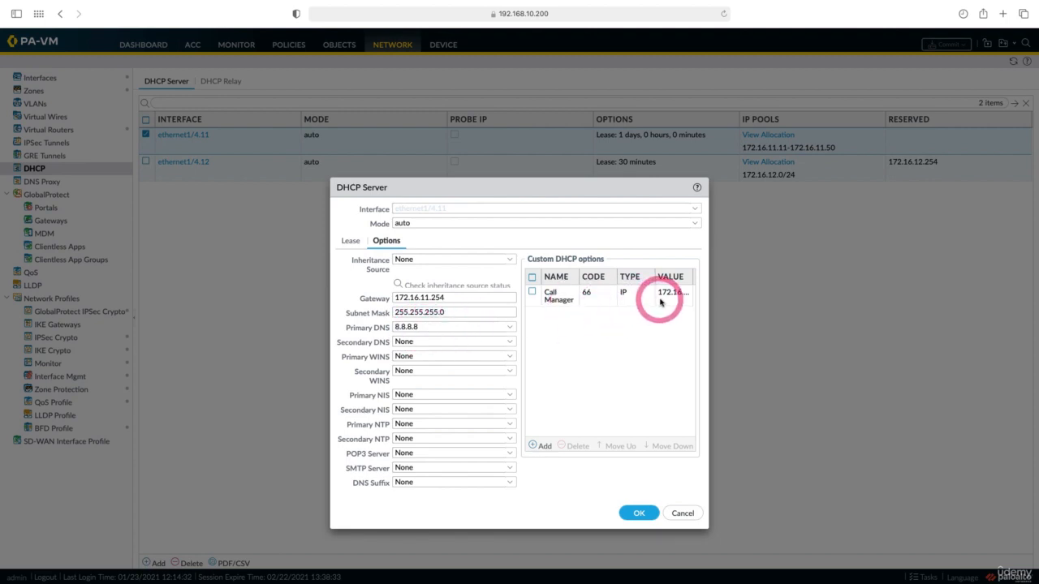
Save the ethernet1/4.11 DHCP server settings and commit all changes to the firewall.
left_click(639, 514)
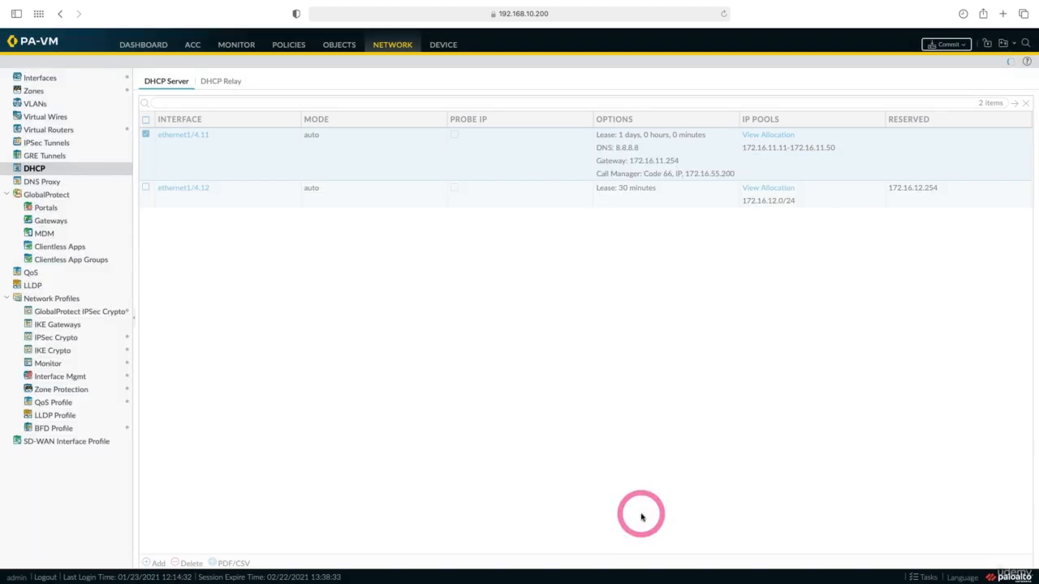
left_click(945, 46)
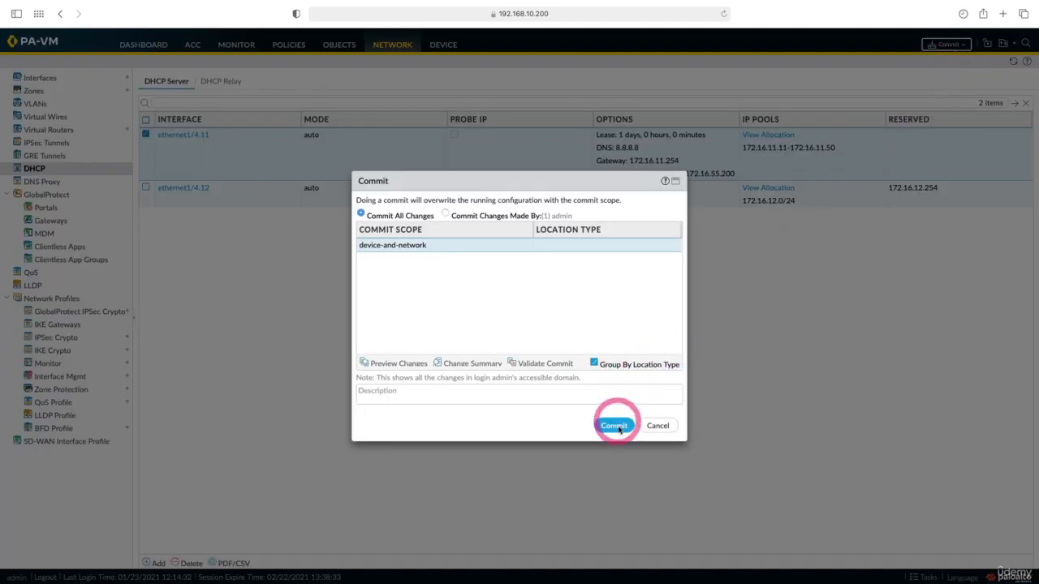
left_click(614, 426)
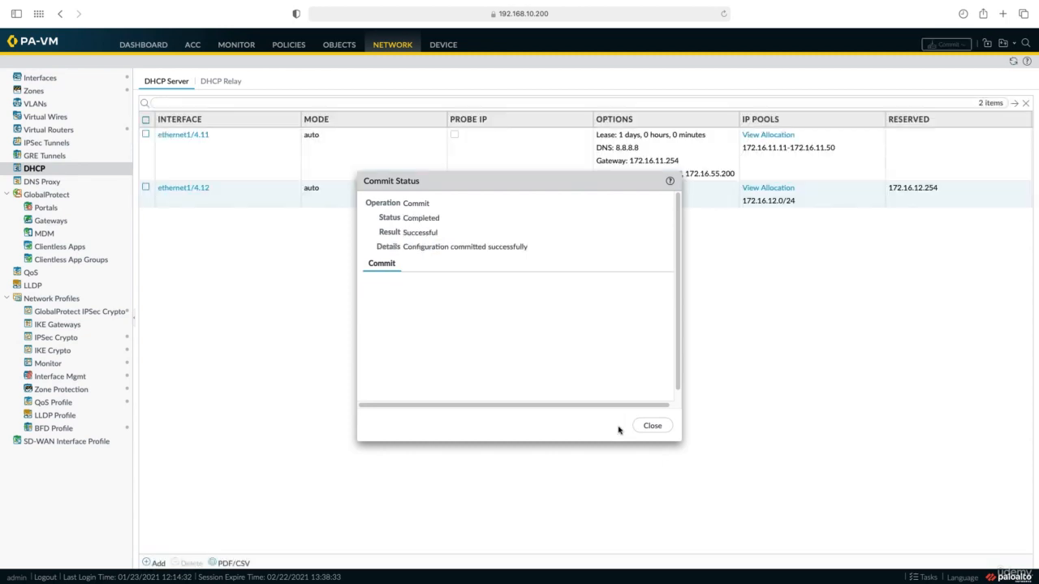
left_click(619, 425)
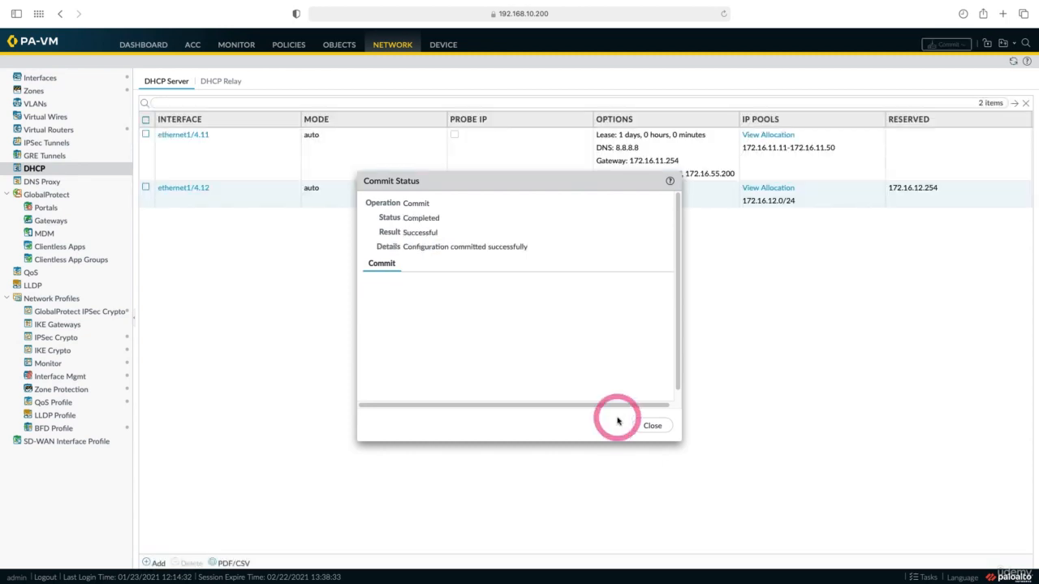
left_click(650, 424)
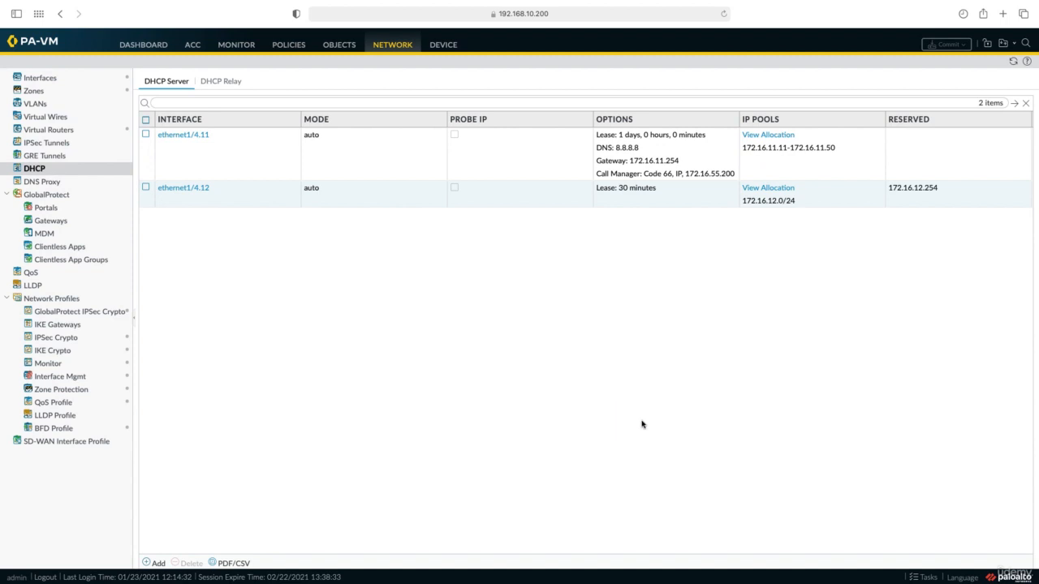
Switch to the Client-1 machine and rerun ipconfig in its command prompt to check for the new DHCP options.
key("ctrl+Up")
left_click(605, 46)
left_click(347, 274)
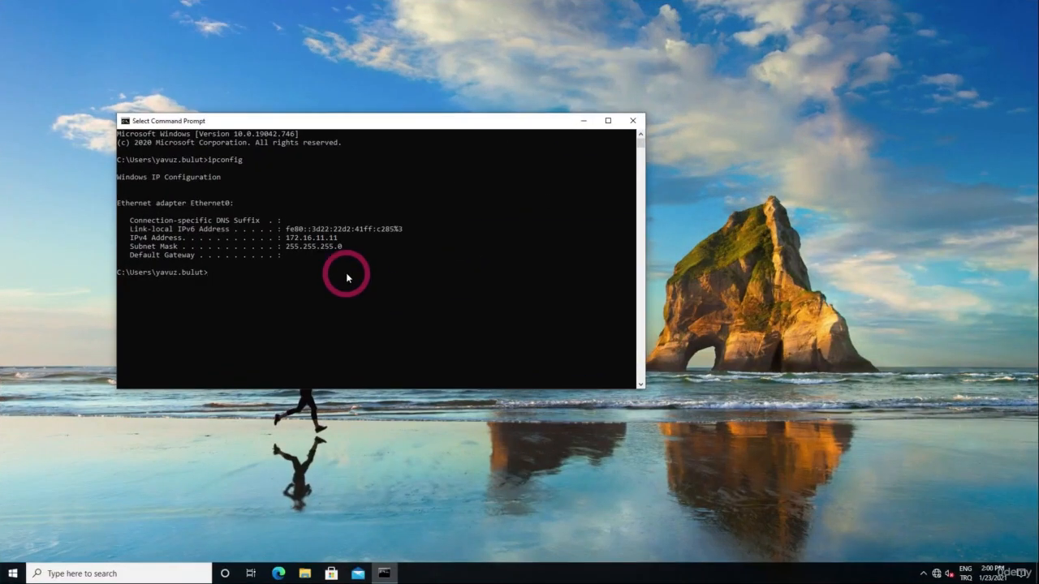
key("Up")
key("Return")
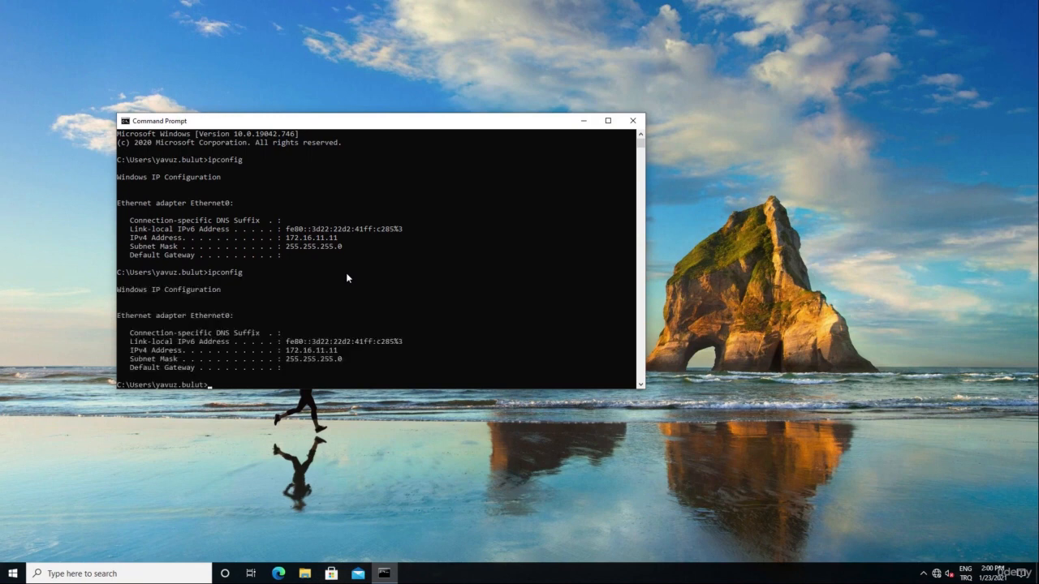
Release and renew Client-1's DHCP lease with ipconfig /release and ipconfig /renew.
type("ipconfig /release")
key("Return")
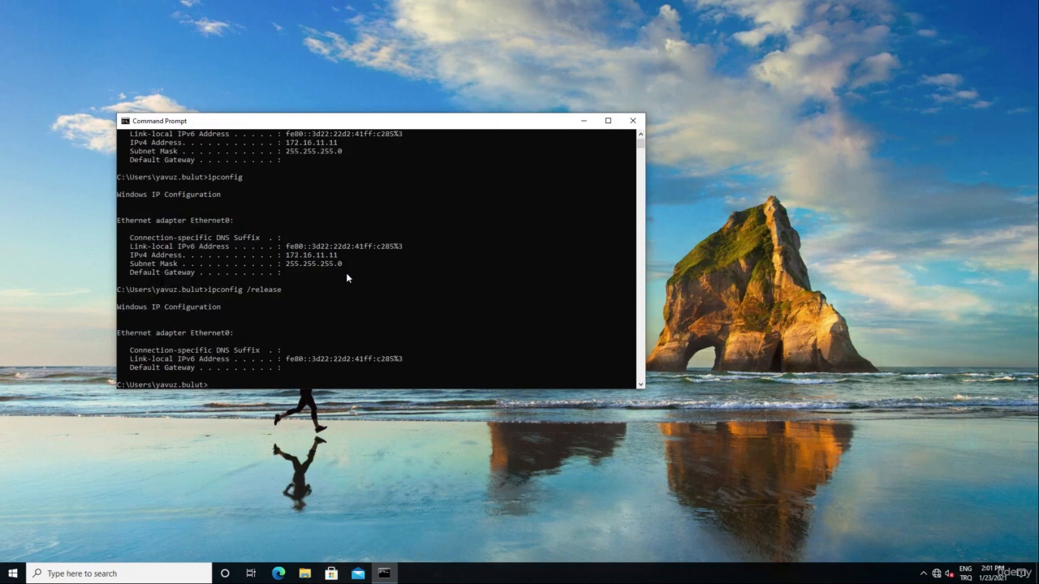
key("Up")
key("BackSpace")
key("BackSpace")
key("BackSpace")
key("BackSpace")
type("new")
key("Return")
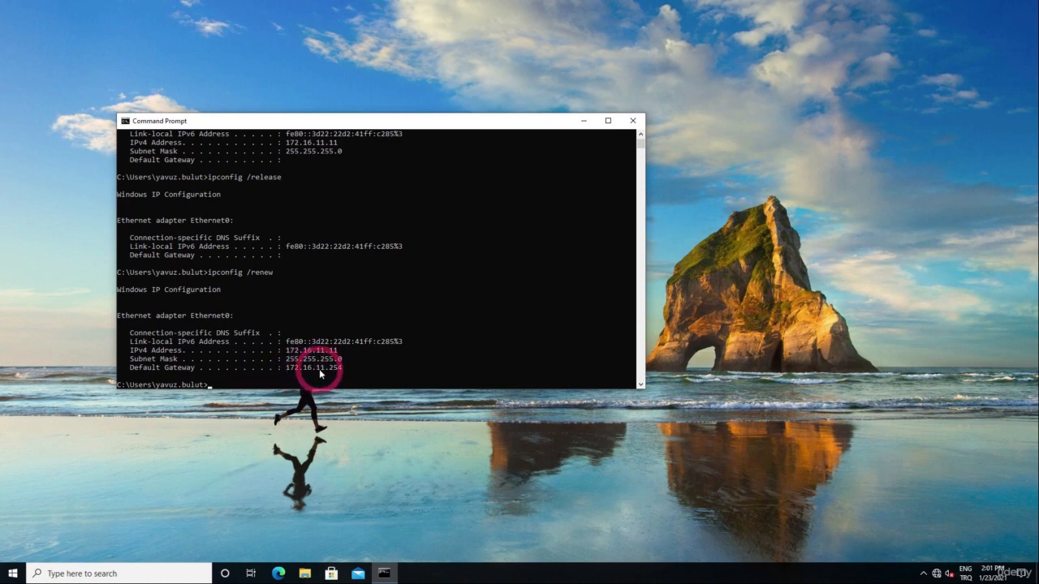
Run ipconfig /all on Client-1 to examine its lease, gateway, DHCP server and DNS details.
key("Up")
key("BackSpace")
key("BackSpace")
key("BackSpace")
key("BackSpace")
key("BackSpace")
type("all")
key("Return")
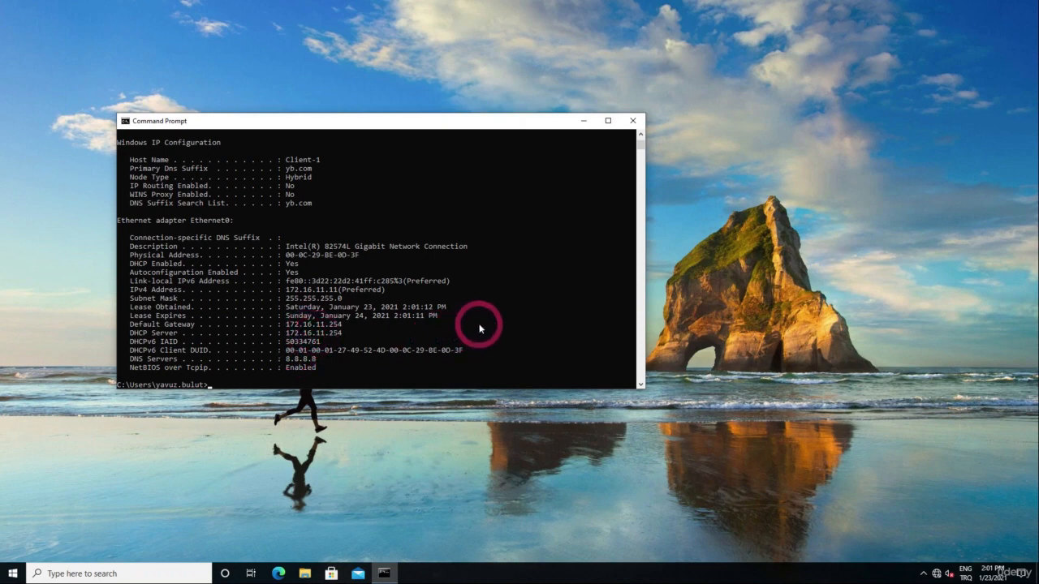
Return to the firewall in Safari and review the IP pool allocation for ethernet1/4.11, fitting the address column to its contents.
key("ctrl+Up")
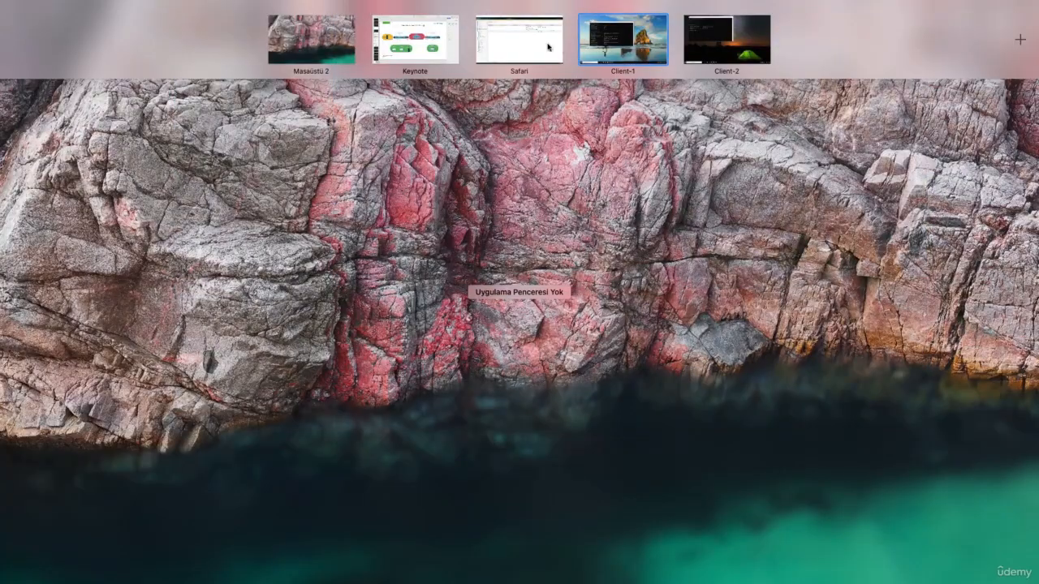
left_click(523, 46)
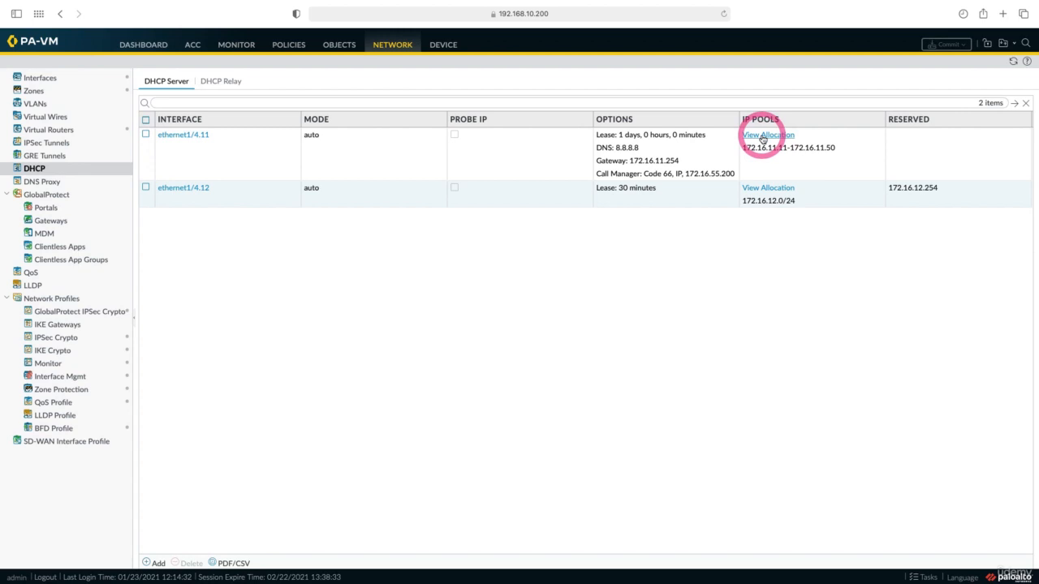
left_click(763, 136)
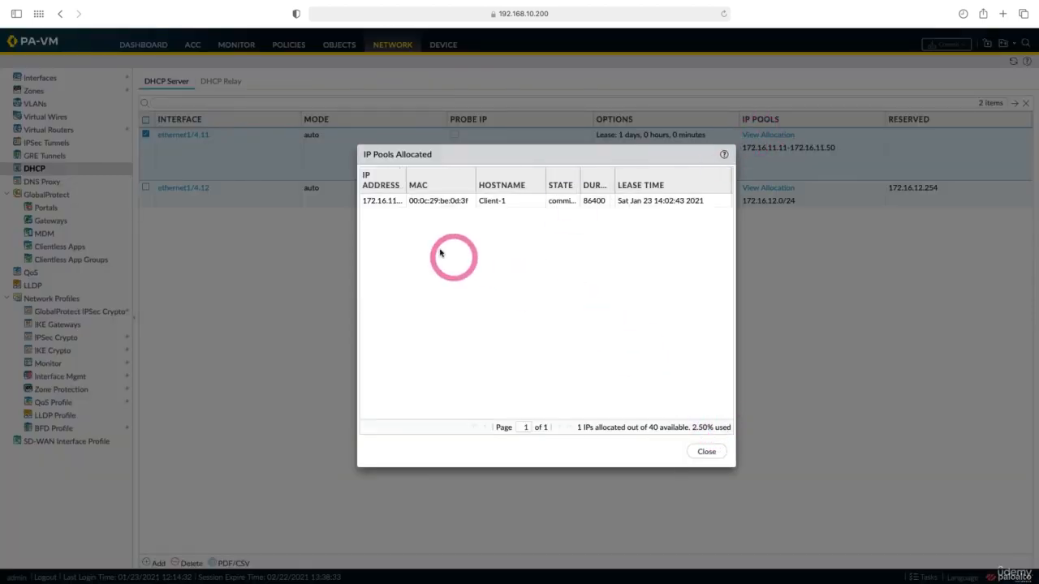
left_click(400, 185)
left_click(428, 228)
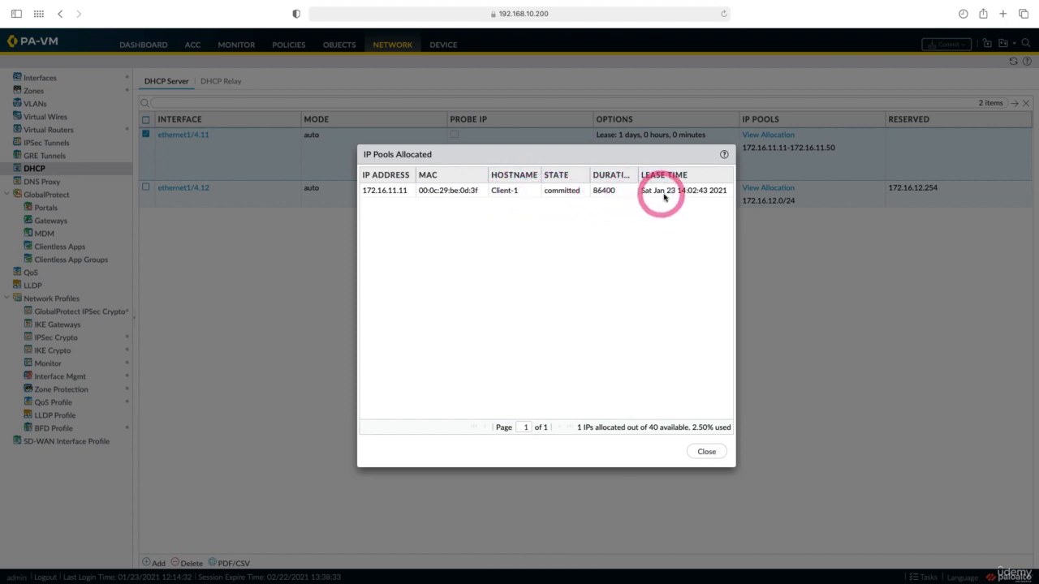
left_click(706, 451)
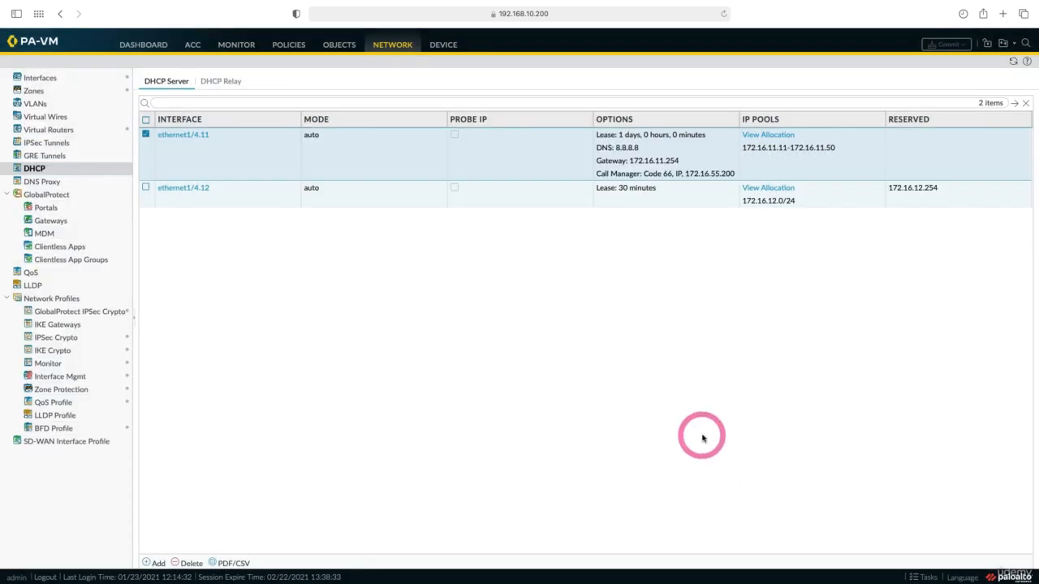